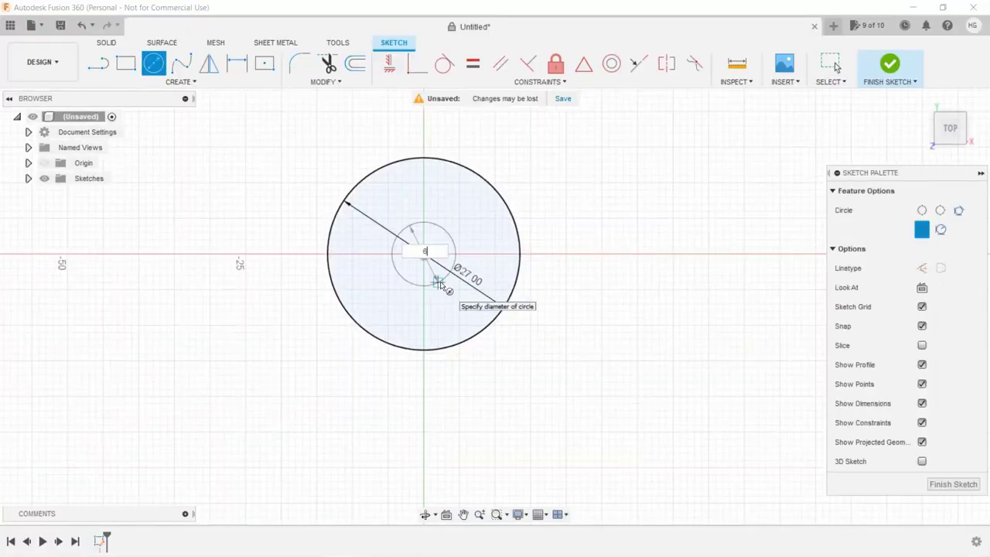
Extrude the circle profiles 20 mm into a cylinder and select the 5.5 mm centre circle to cut
key("Return")
key("l")
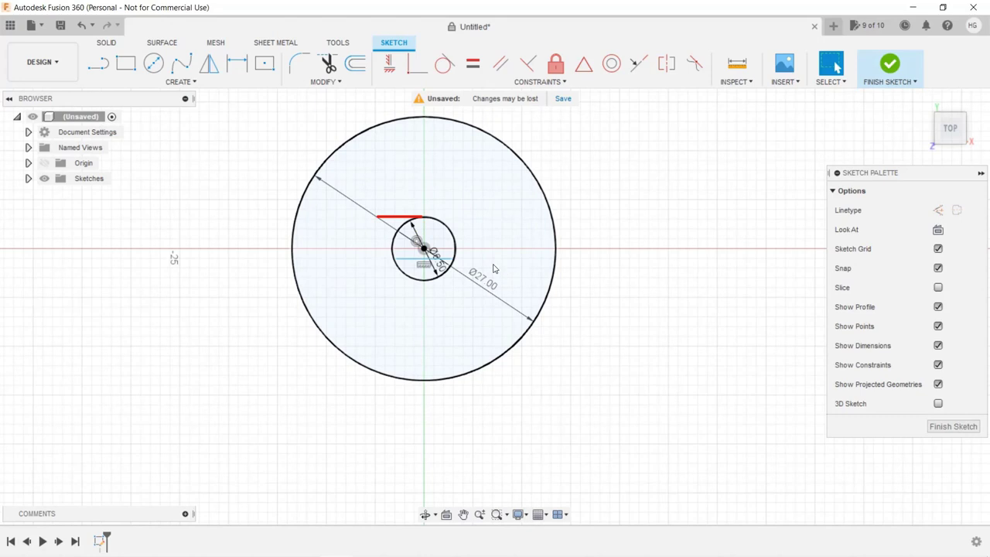
key("e")
left_click(433, 232)
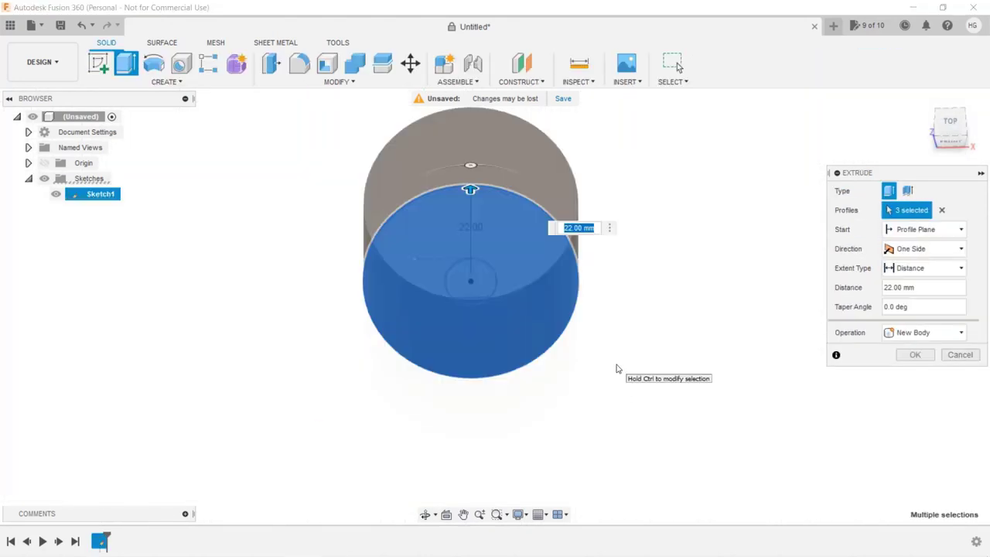
type("20")
key("Return")
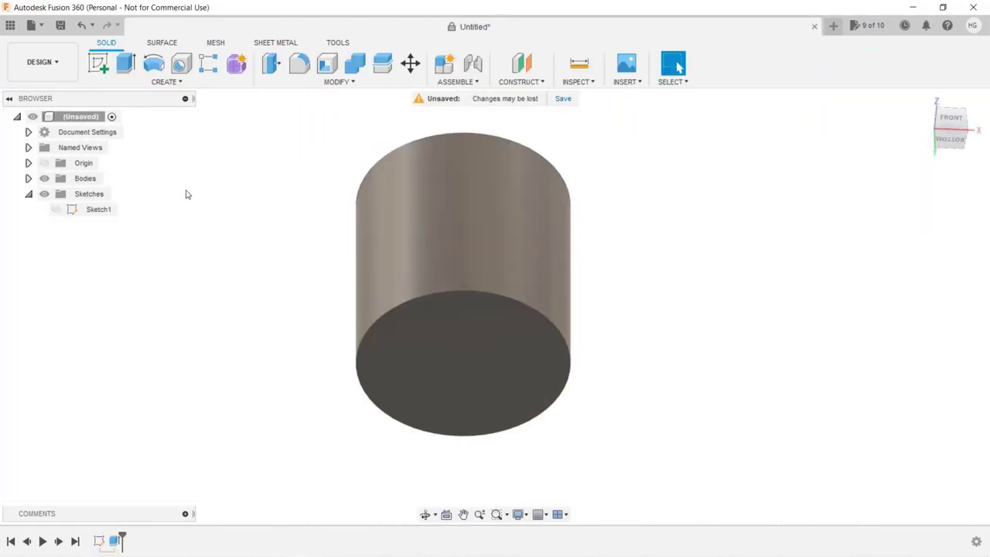
key("e")
left_click(463, 352)
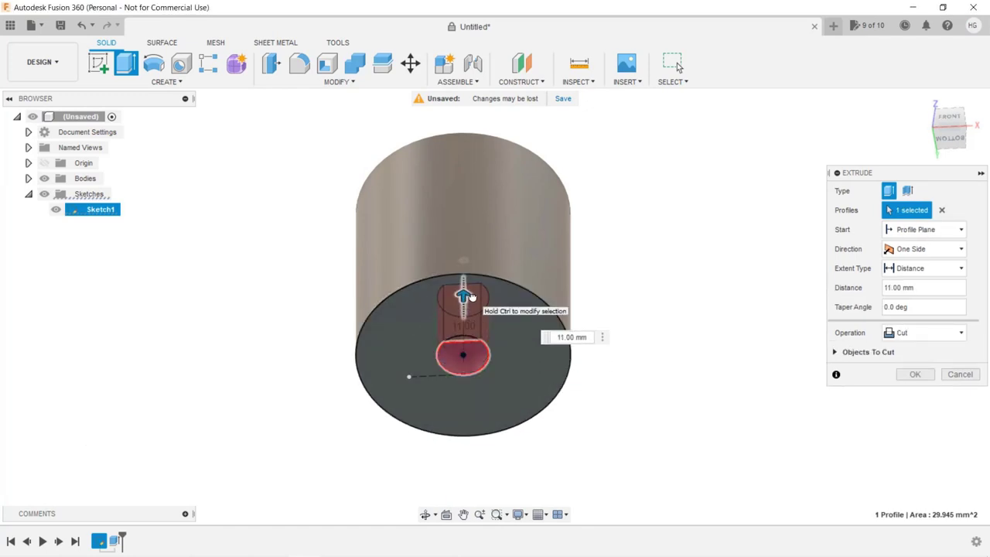
Drag the centre-hole cut to -16 mm and orbit the barrel body to a side view
mouse_move(471, 297)
left_mouse_down()
mouse_move(487, 443)
mouse_move(464, 287)
left_mouse_up()
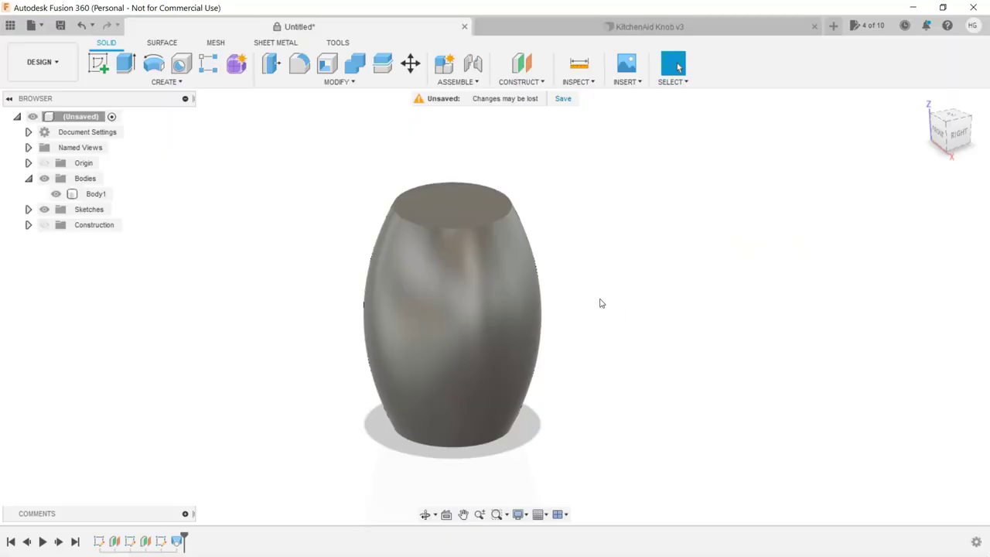
middle_click_drag(598, 302, 647, 271, "shift")
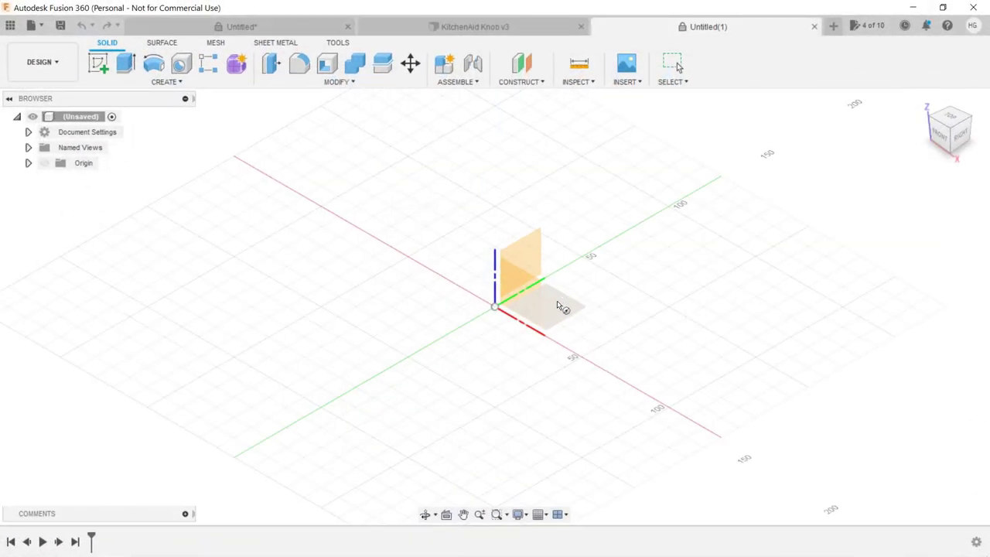
Sketch a circle at the origin and extrude it 70 mm into a cylinder
left_click(556, 305)
left_click(458, 358)
left_click(531, 400)
type("e")
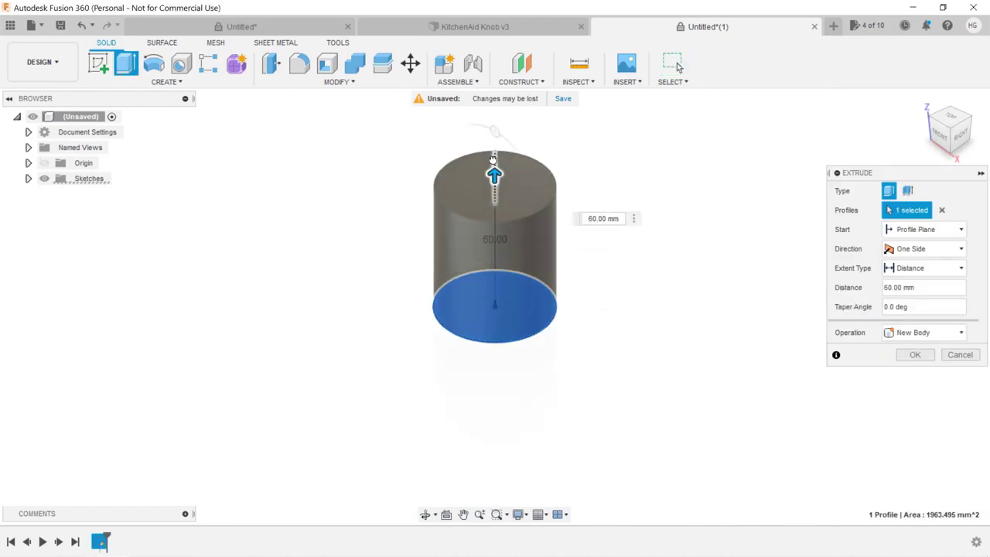
type("70")
key("Return")
middle_click_drag(607, 325, 599, 318, "shift")
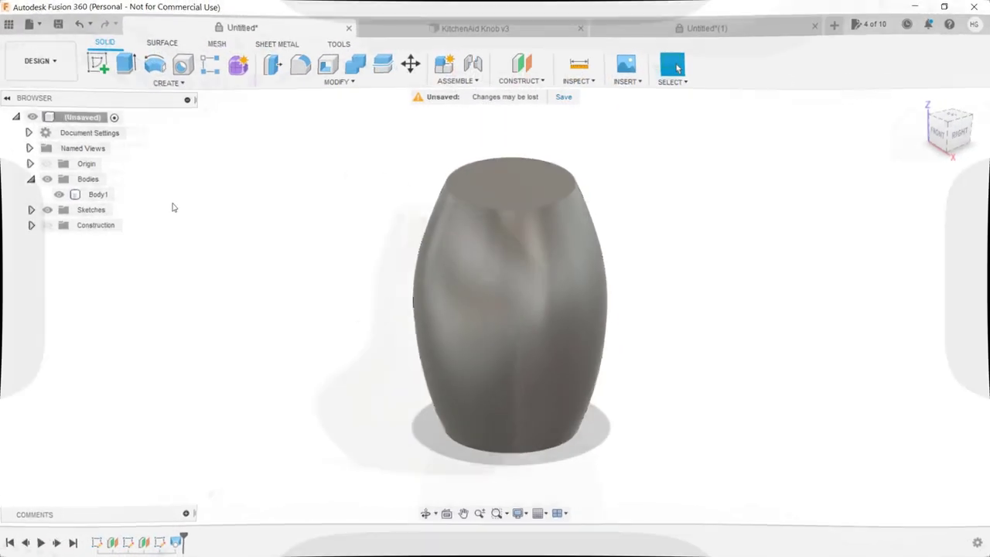
In the barrel design, show the Sketch1, Sketch2 and Sketch3 circles
left_click(28, 225)
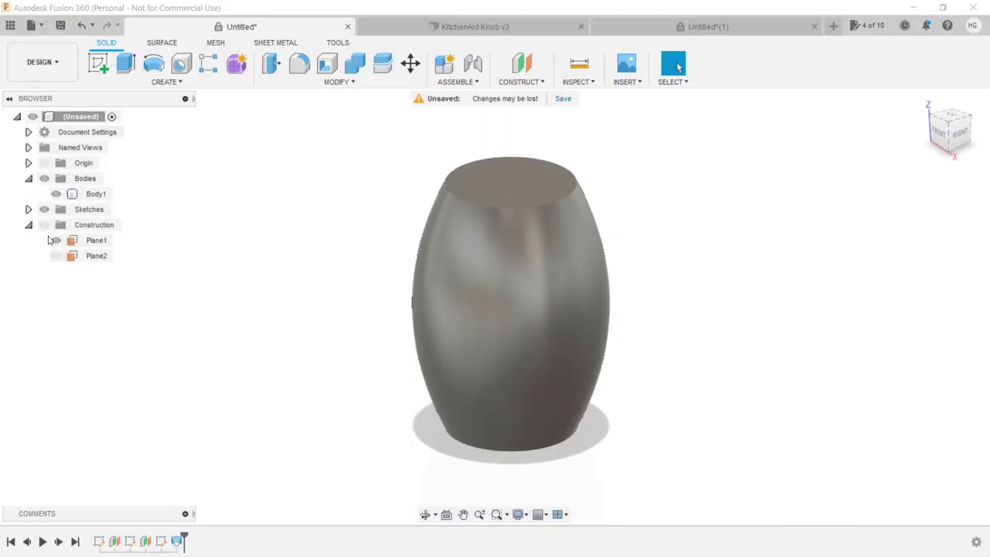
left_click(28, 209)
left_click(55, 225)
left_click(56, 240)
left_click(56, 255)
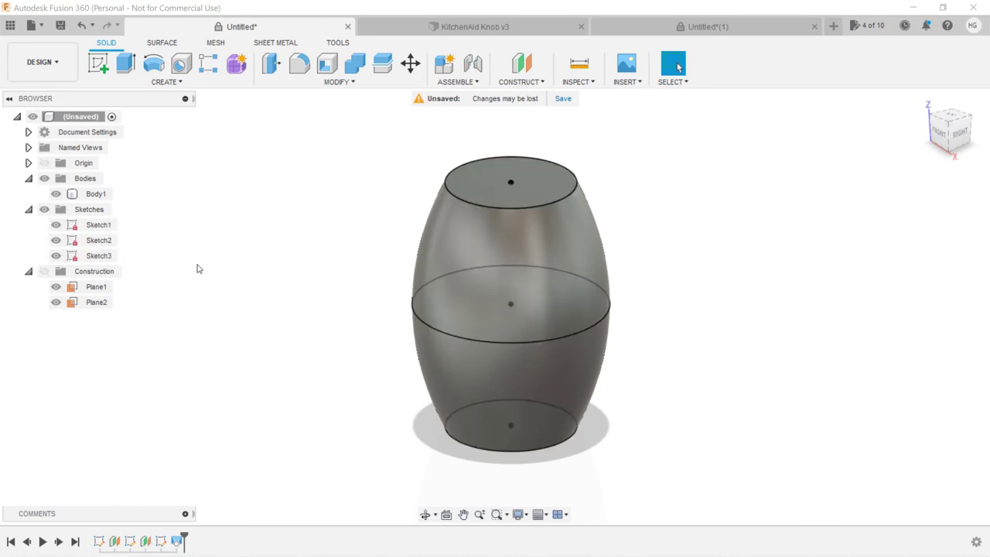
mouse_move(286, 311)
middle_mouse_down("shift")
mouse_move(293, 241)
mouse_move(297, 318)
middle_mouse_up("shift")
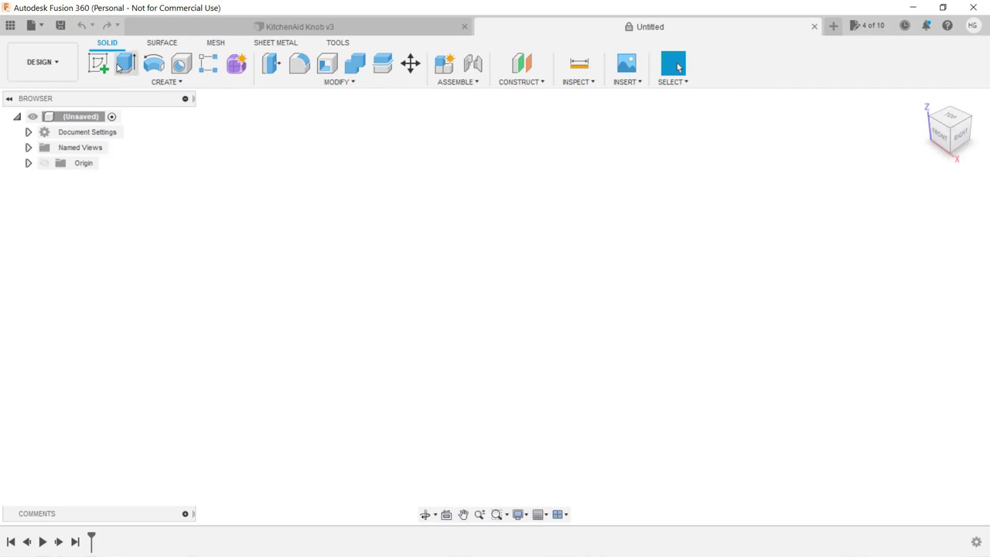
Draw a 50 mm centre-diameter circle at the origin on the XY plane and show the origin planes
left_click(97, 65)
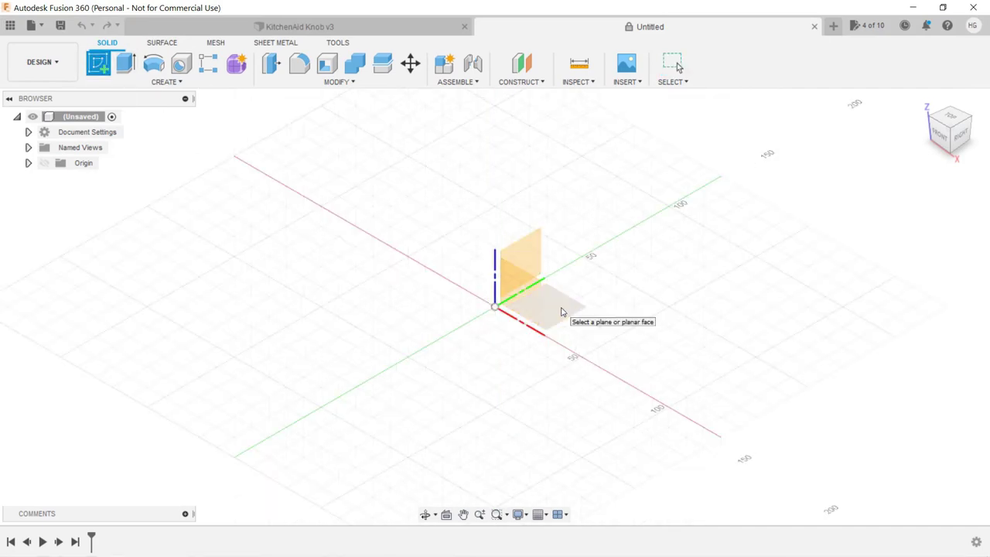
left_click(560, 312)
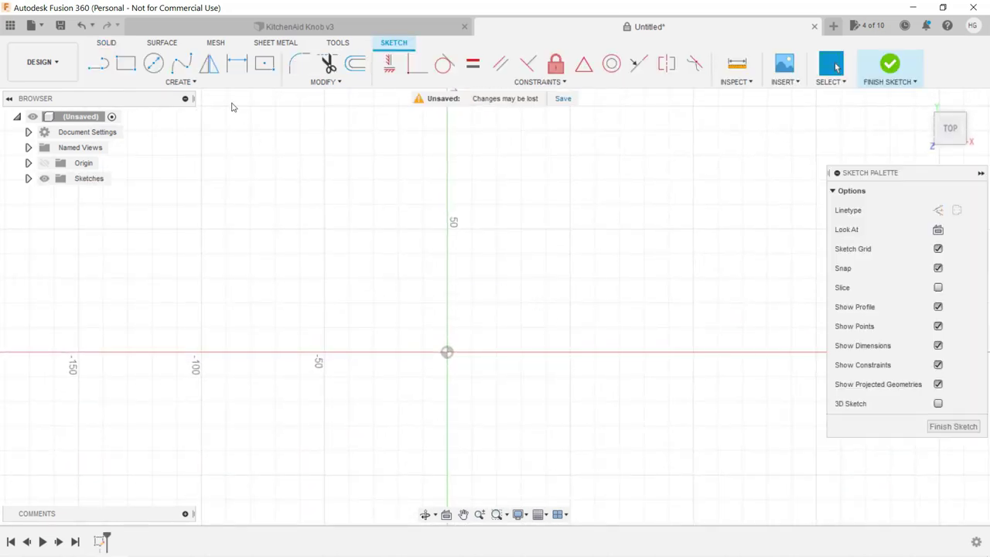
left_click(153, 64)
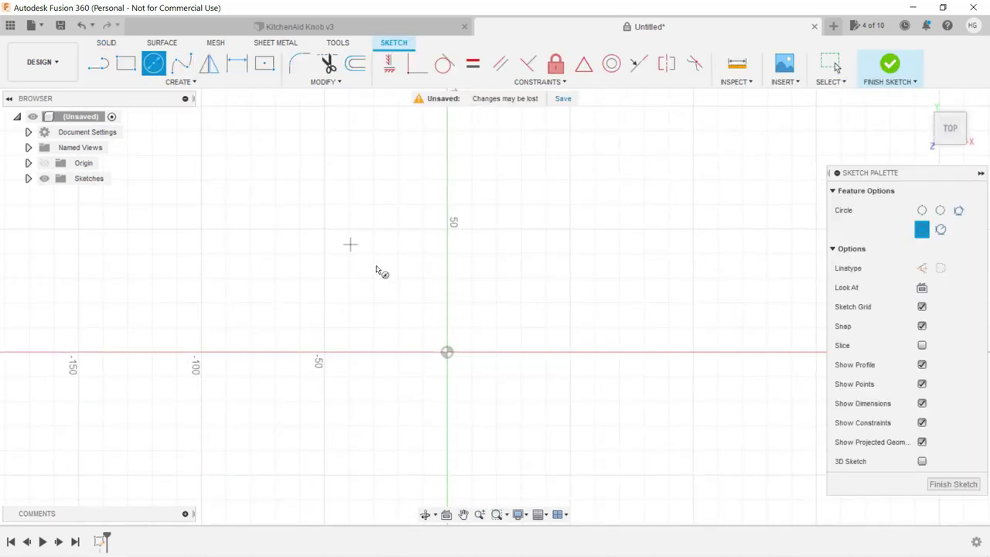
left_click(447, 351)
type("50")
key("Return")
key("Escape")
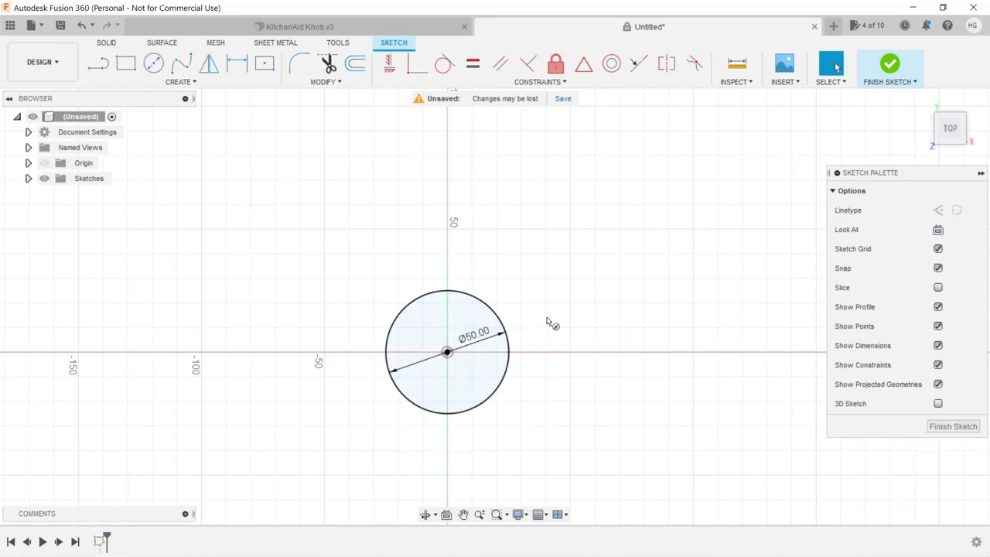
left_click(887, 65)
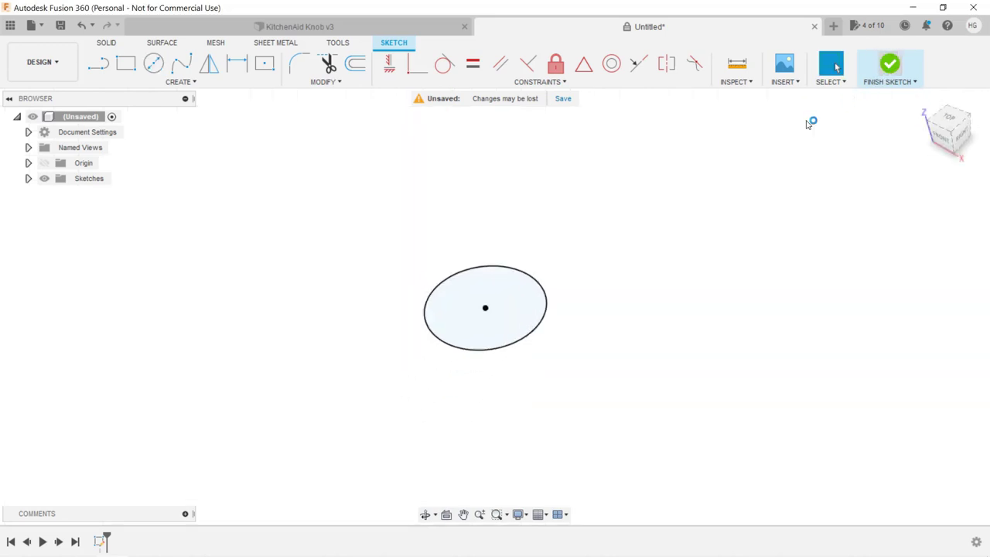
left_click(44, 164)
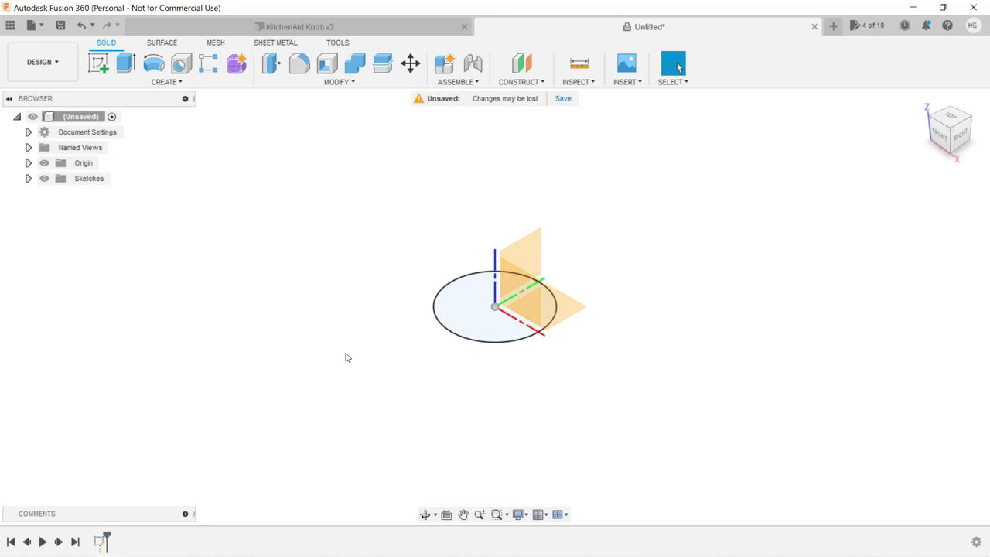
Create Plane1 offset 50 mm from the XY plane and toggle its visibility in the Construction folder
mouse_move(345, 357)
middle_mouse_down("shift")
mouse_move(336, 298)
mouse_move(348, 359)
middle_mouse_up("shift")
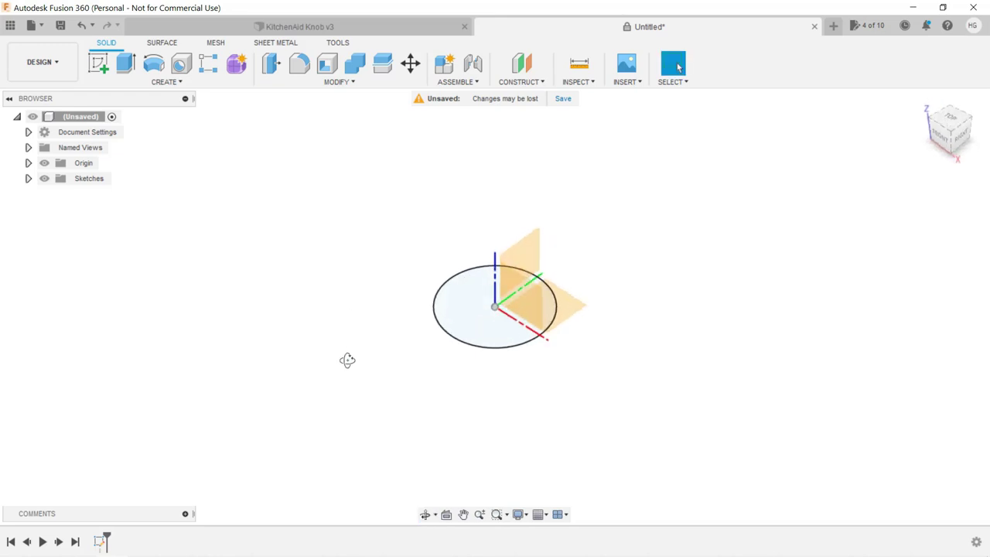
left_click(543, 83)
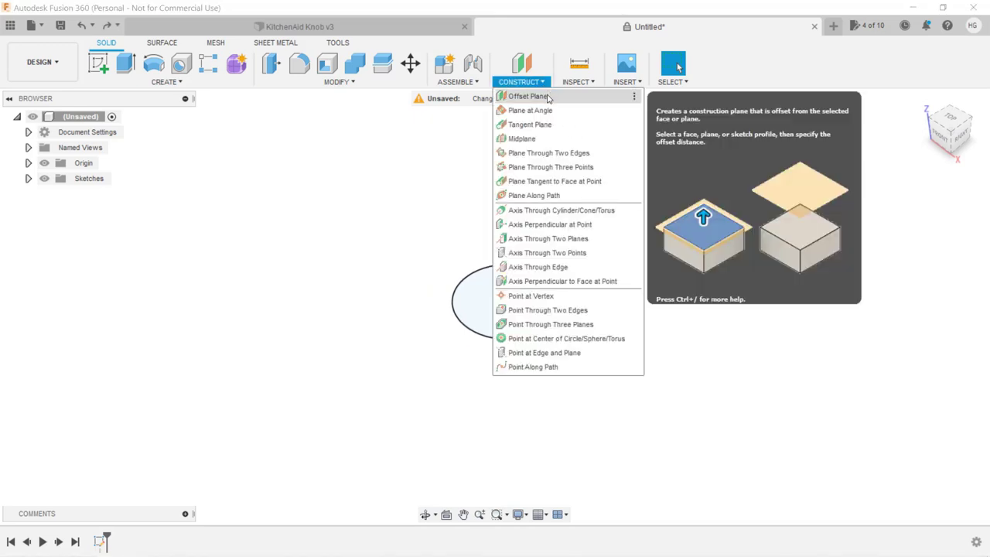
left_click(529, 96)
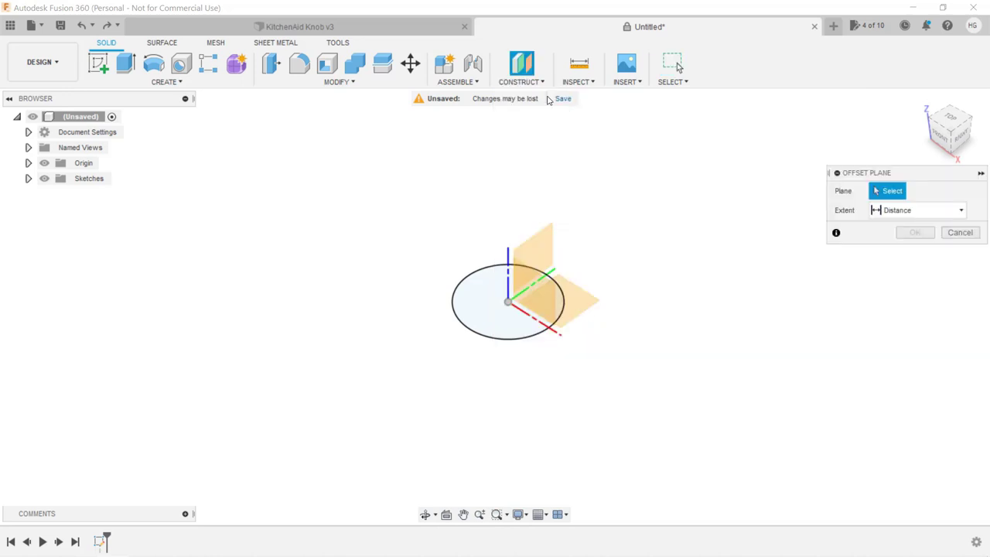
left_click(581, 307)
type("50")
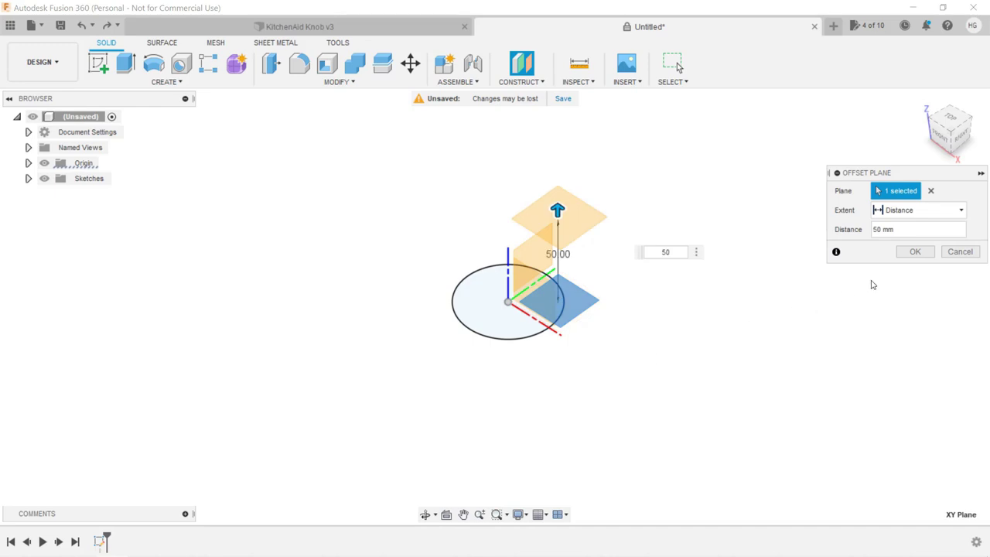
left_click(911, 253)
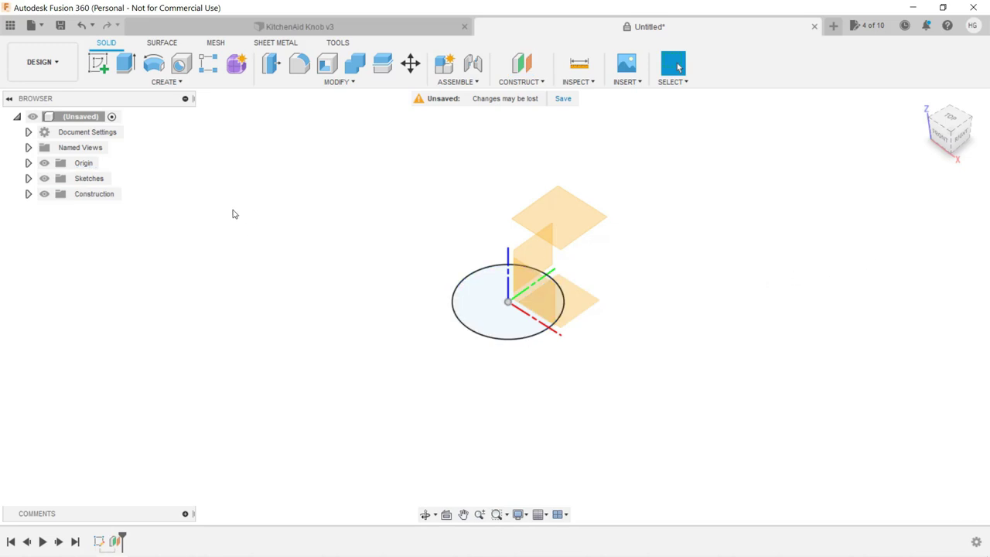
left_click(29, 194)
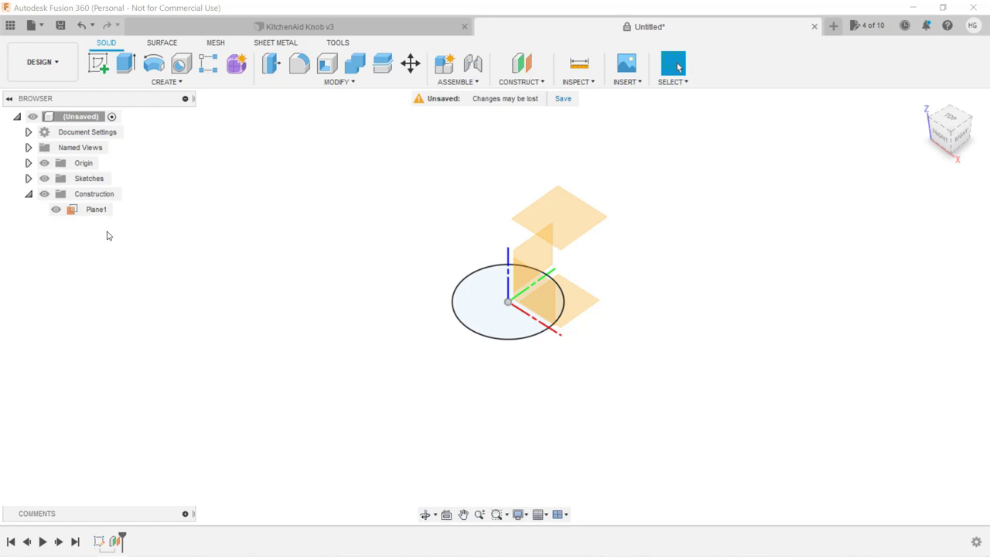
left_click(56, 210)
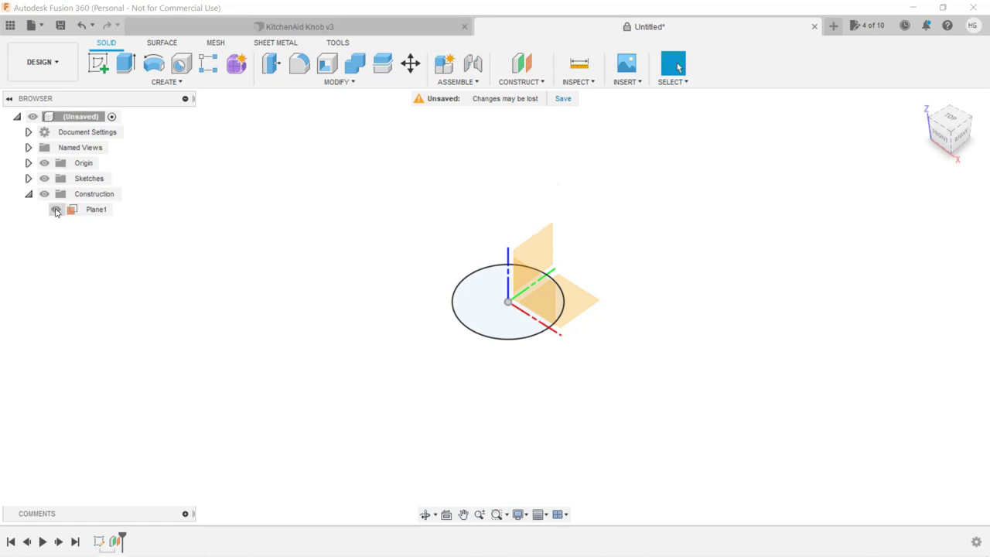
left_click(55, 210)
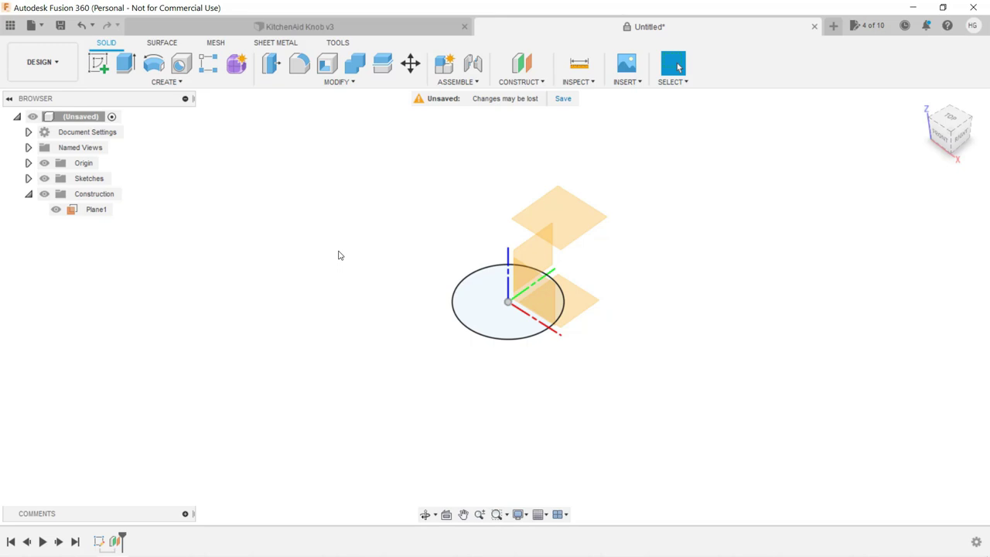
Sketch a 75 mm circle centred on the origin on the 50 mm offset plane
left_click(99, 64)
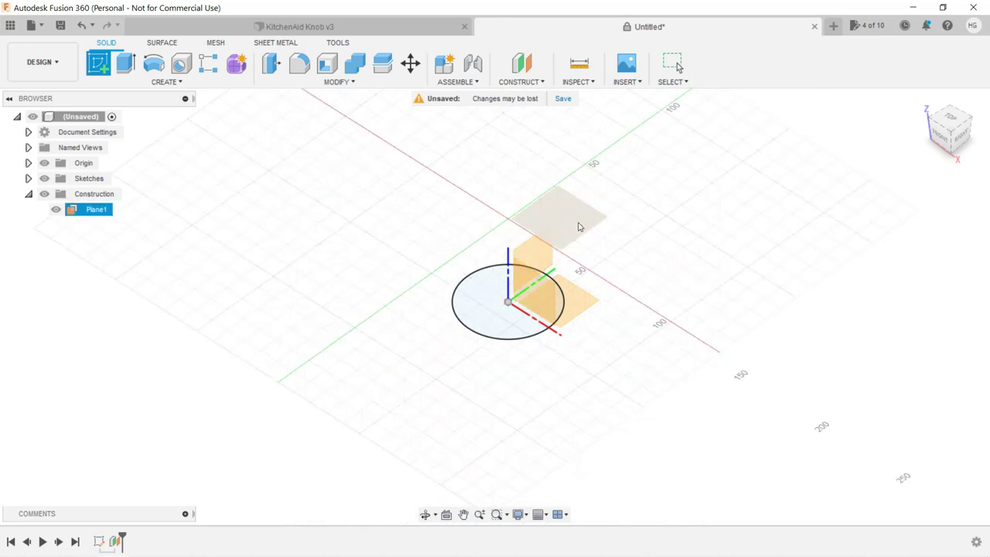
left_click(579, 224)
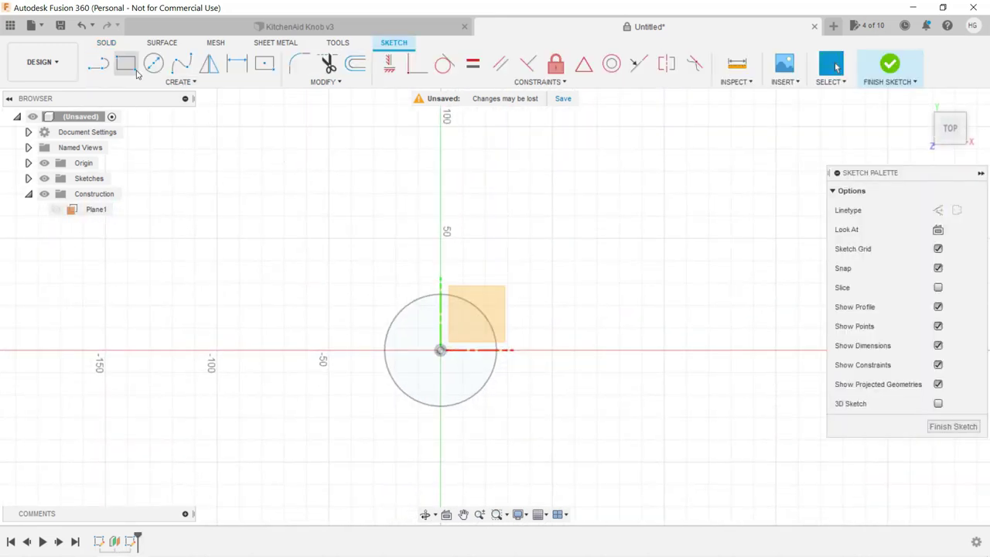
left_click(153, 64)
left_click(441, 349)
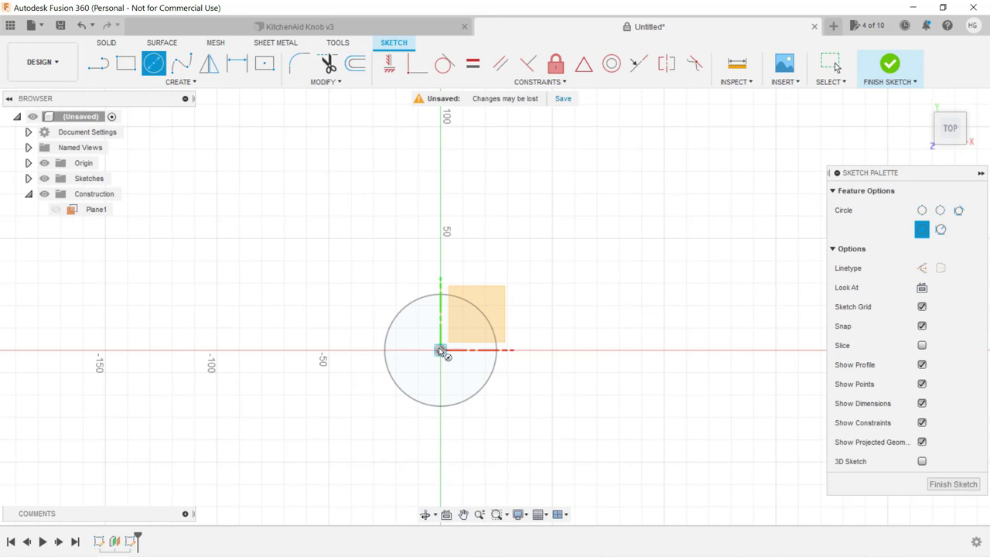
type("7")
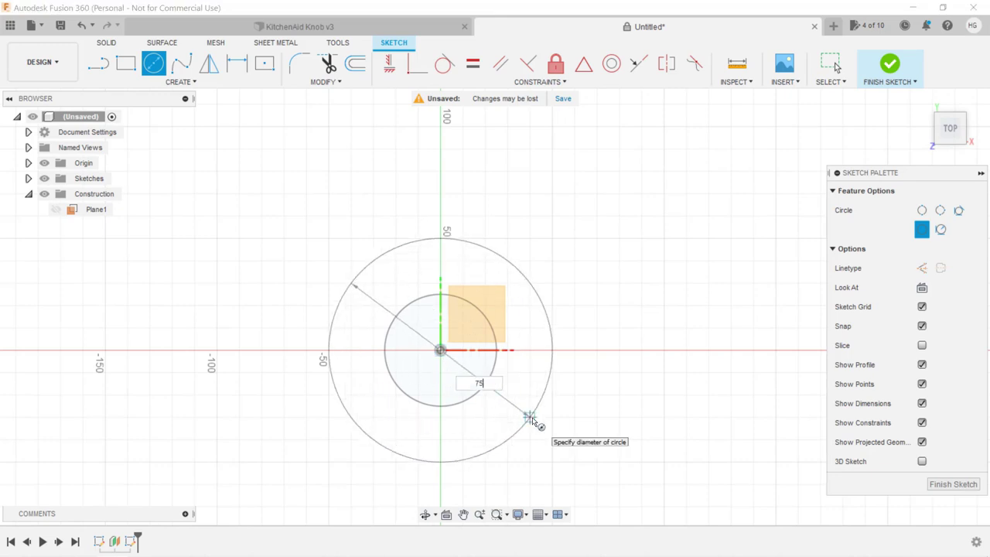
type("5")
key("Return")
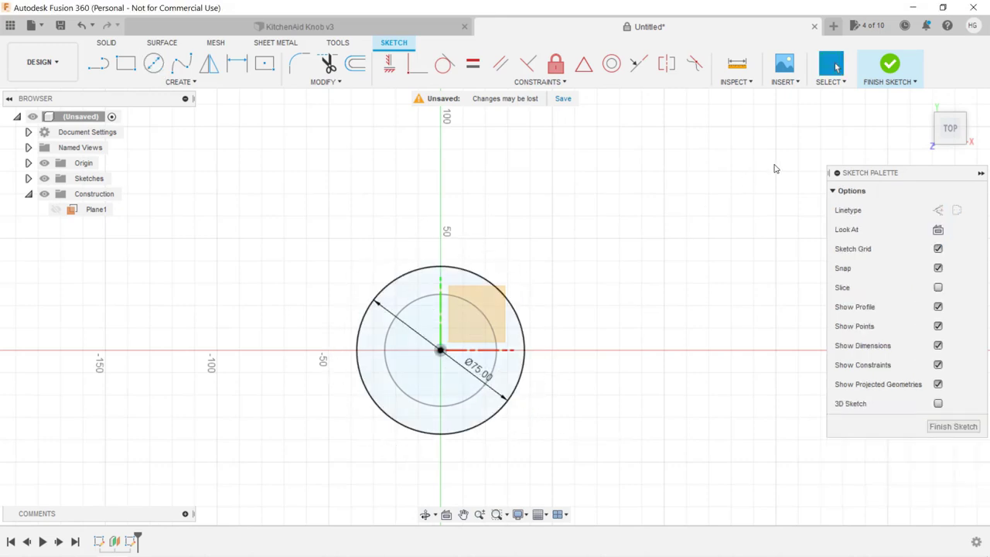
left_click(890, 65)
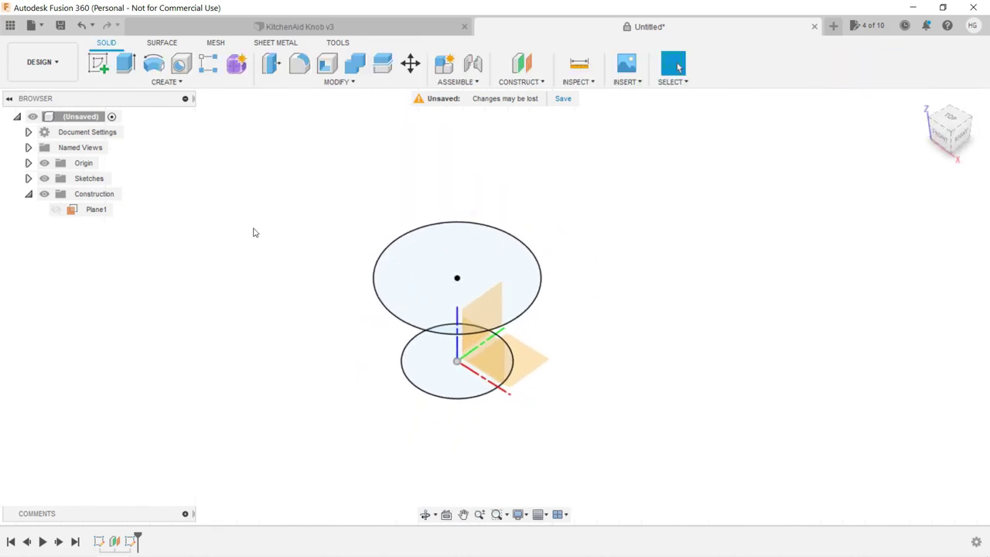
Show Plane1 and orbit and pan the view to check the stacked circles
left_click(56, 208)
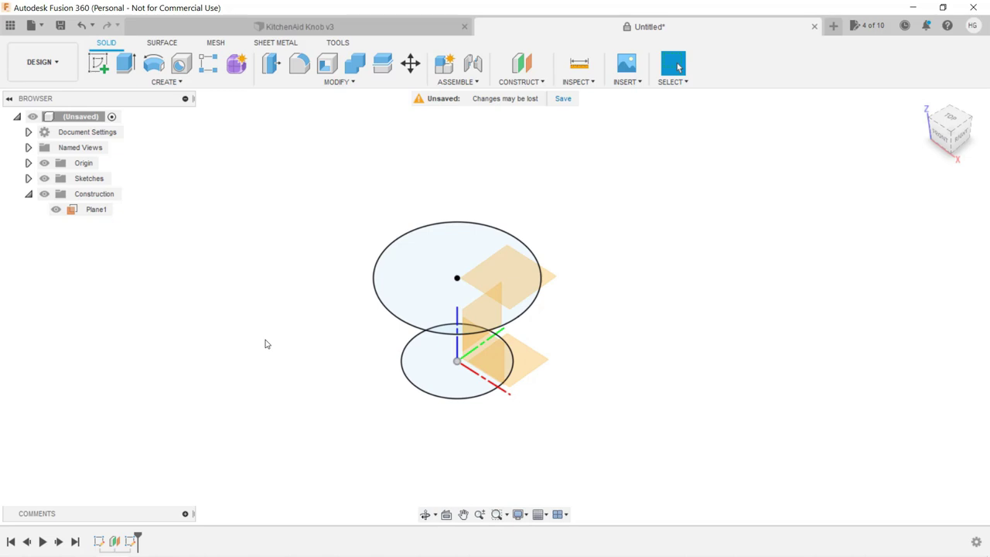
middle_click_drag(265, 343, 288, 334, "shift")
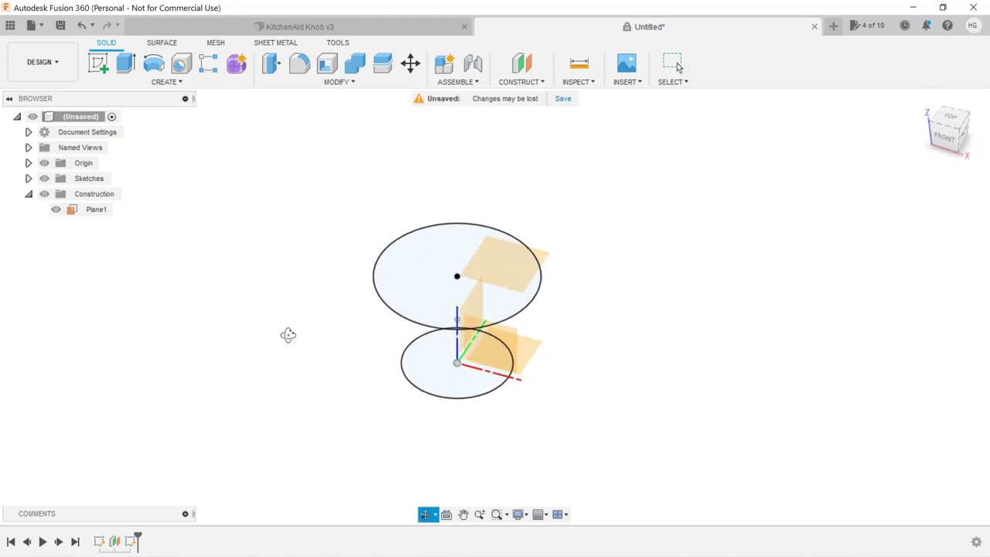
middle_click_drag(305, 291, 323, 319)
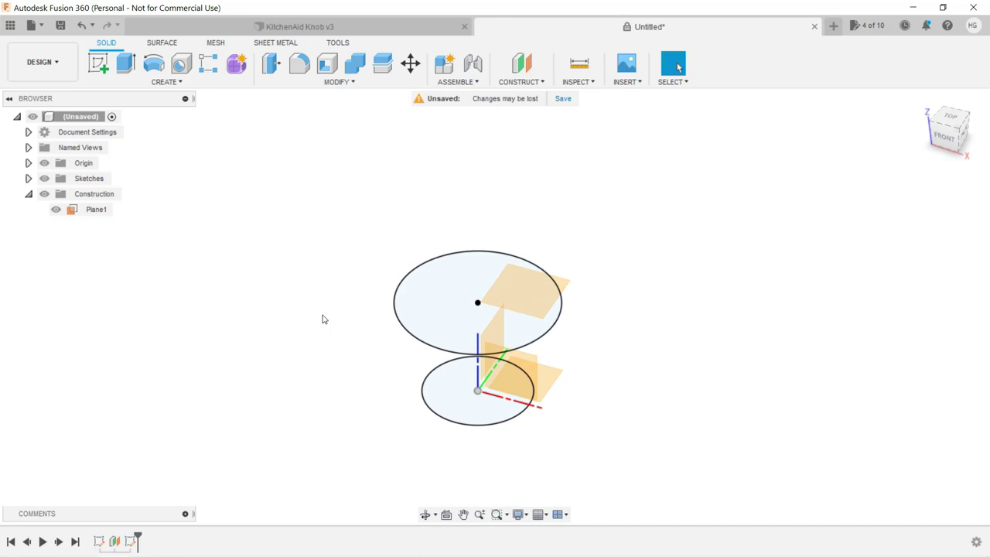
Create Plane2 offset 50 mm from Plane1
left_click(526, 81)
left_click(539, 97)
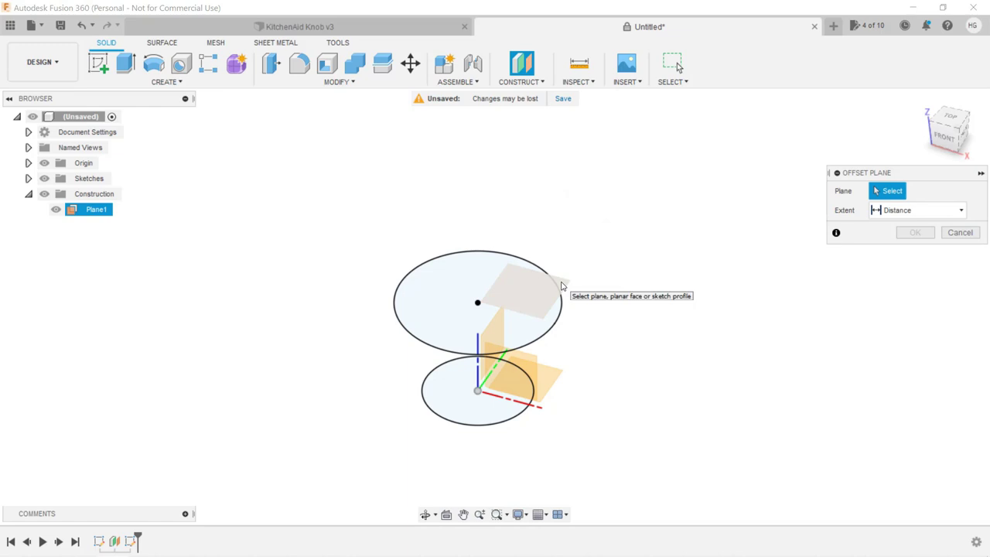
left_click(561, 286)
type("50")
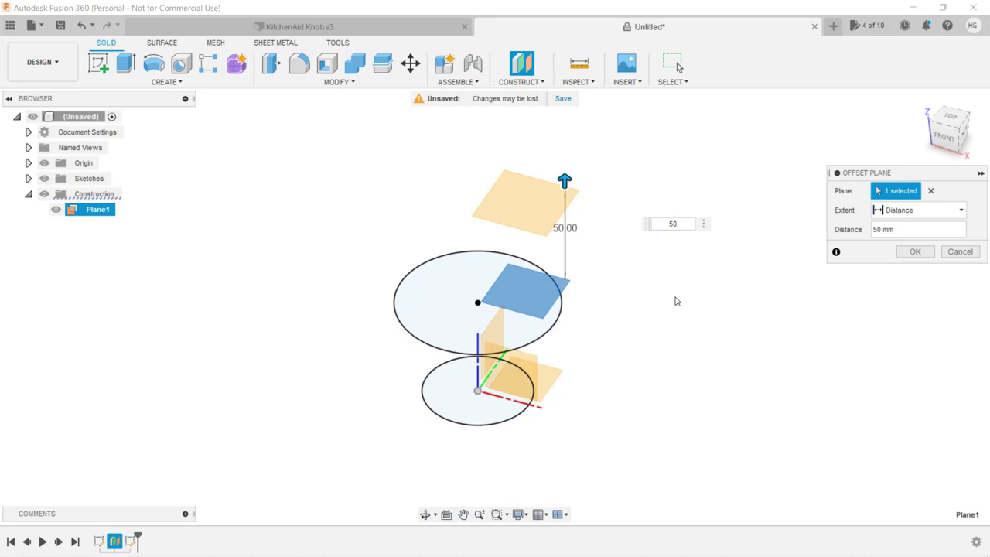
left_click(904, 254)
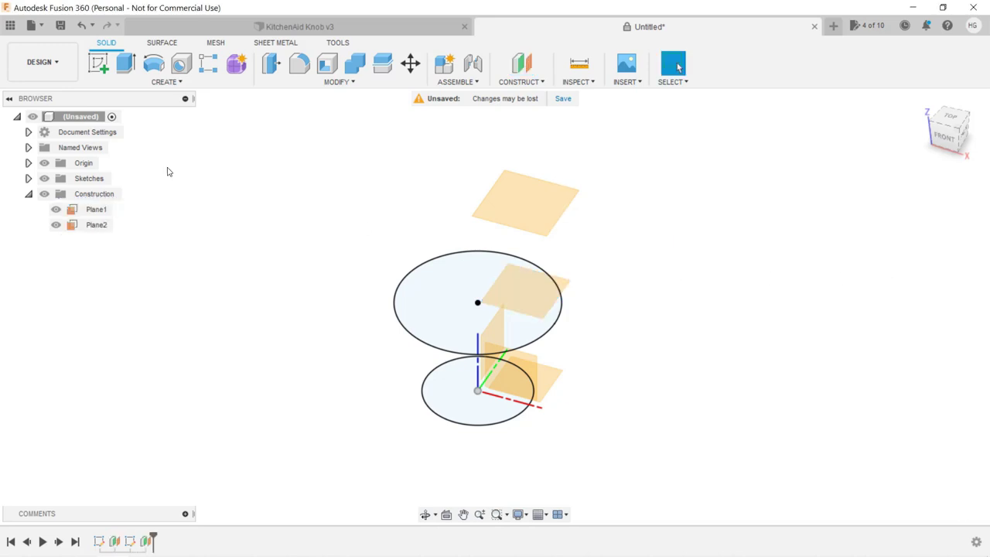
Sketch a circle centred above the origin on Plane2
left_click(98, 64)
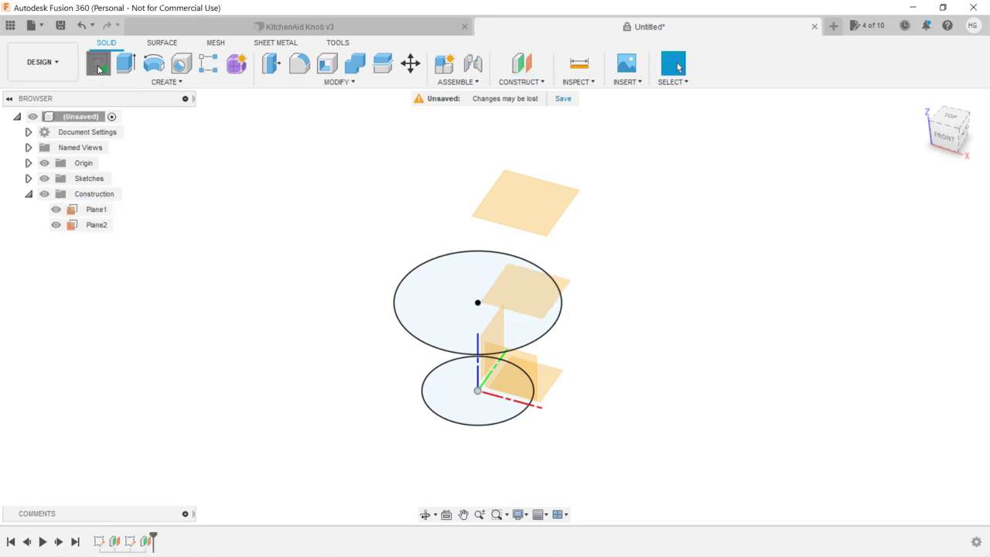
left_click(522, 207)
key("c")
left_click(460, 340)
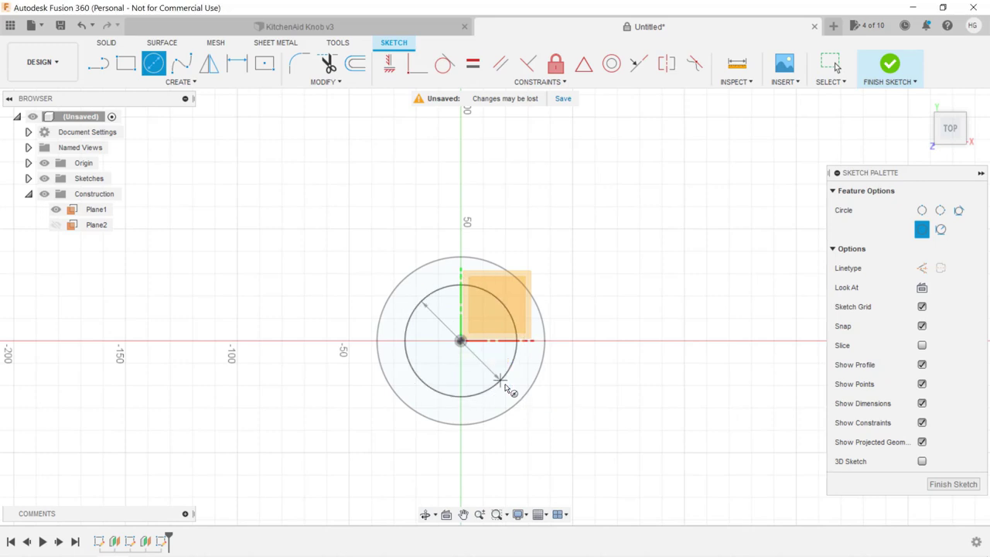
left_click(501, 379)
left_click(890, 65)
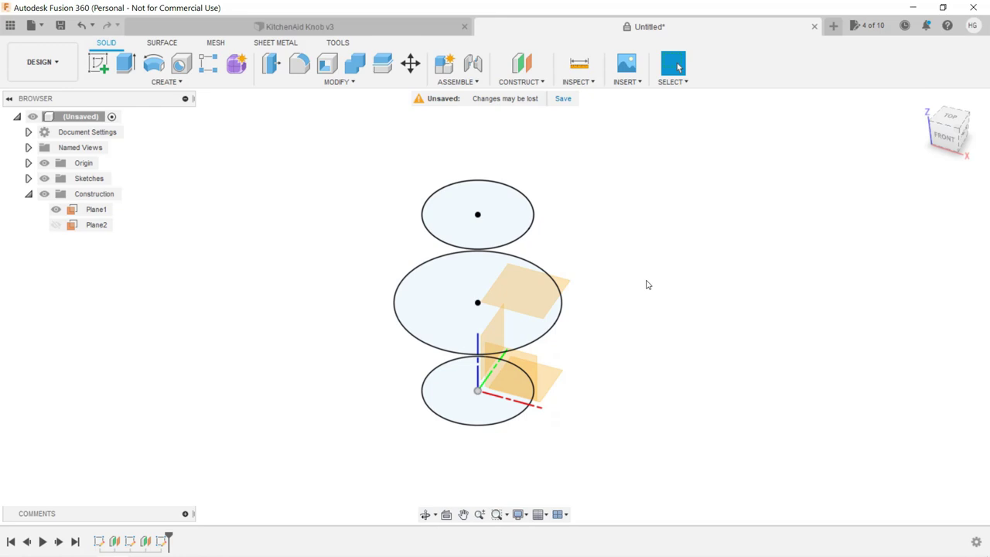
Loft a solid through the top, middle and bottom circles
left_click(165, 81)
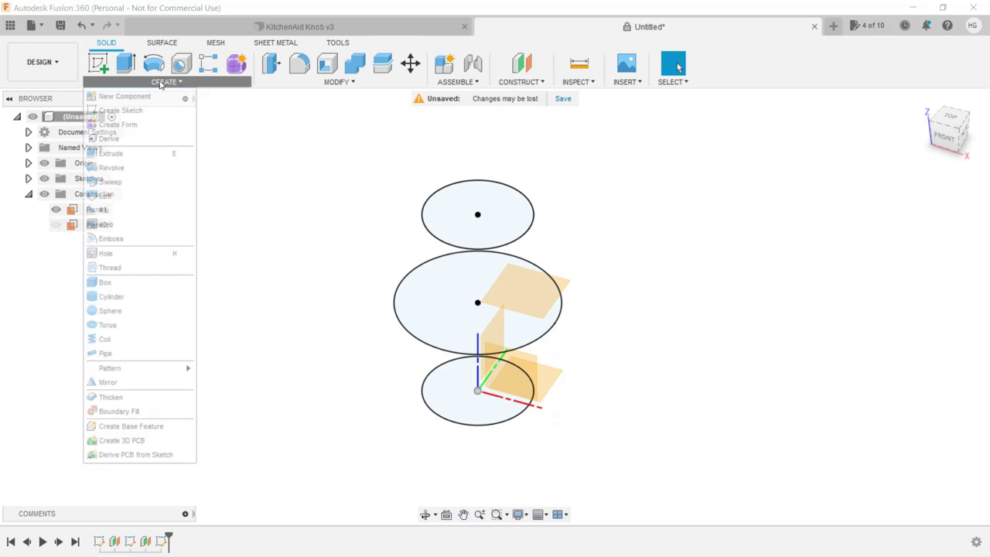
left_click(137, 198)
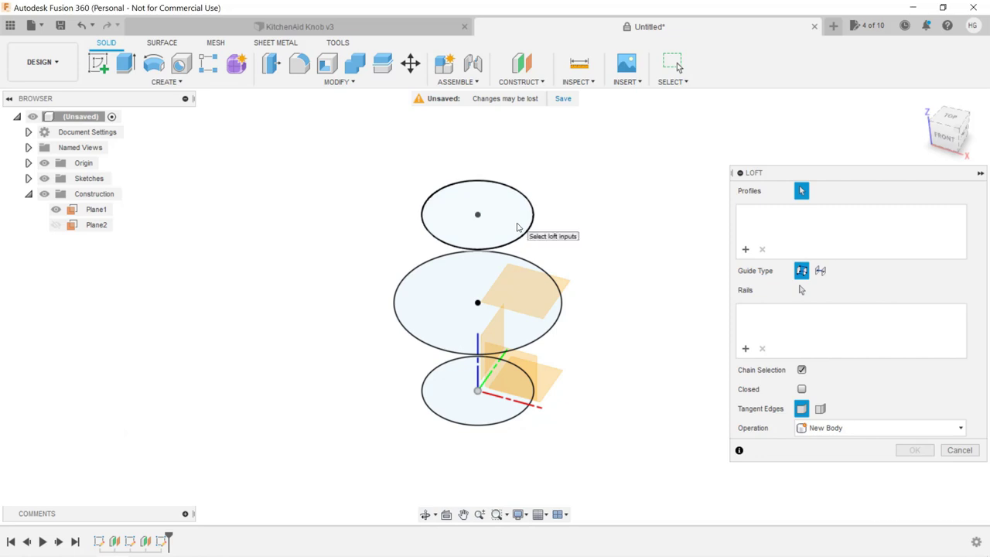
left_click(520, 229)
left_click(541, 331)
left_click(478, 410)
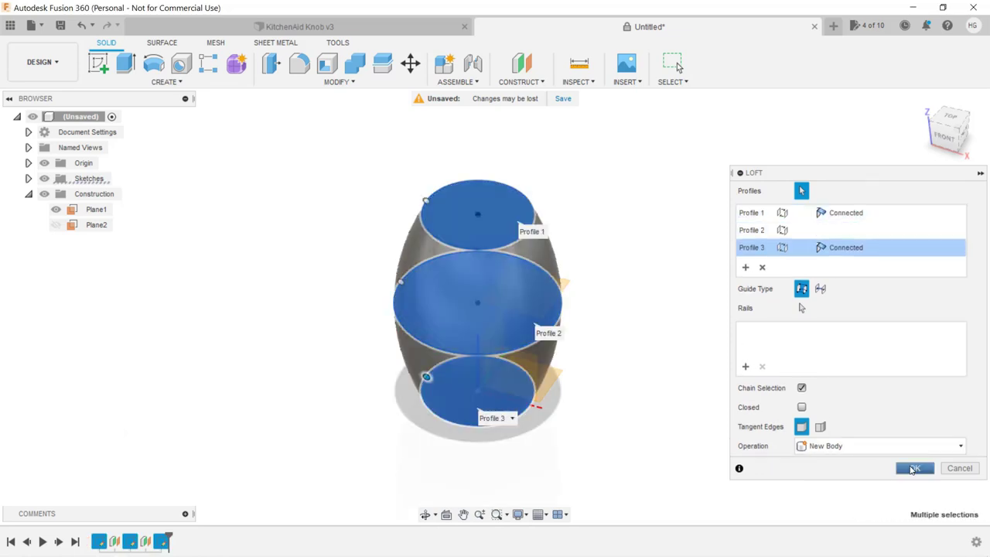
left_click(913, 469)
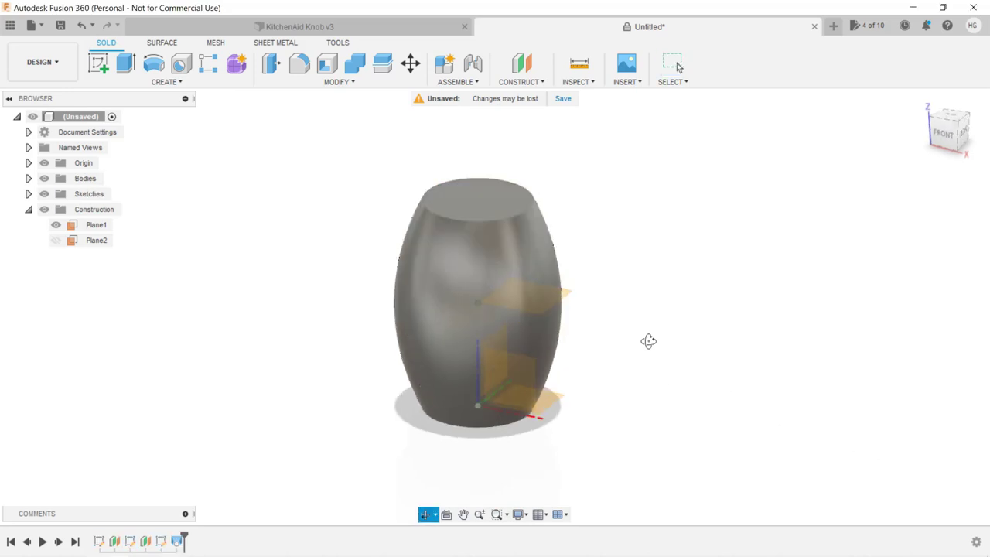
middle_click_drag(648, 341, 674, 327, "shift")
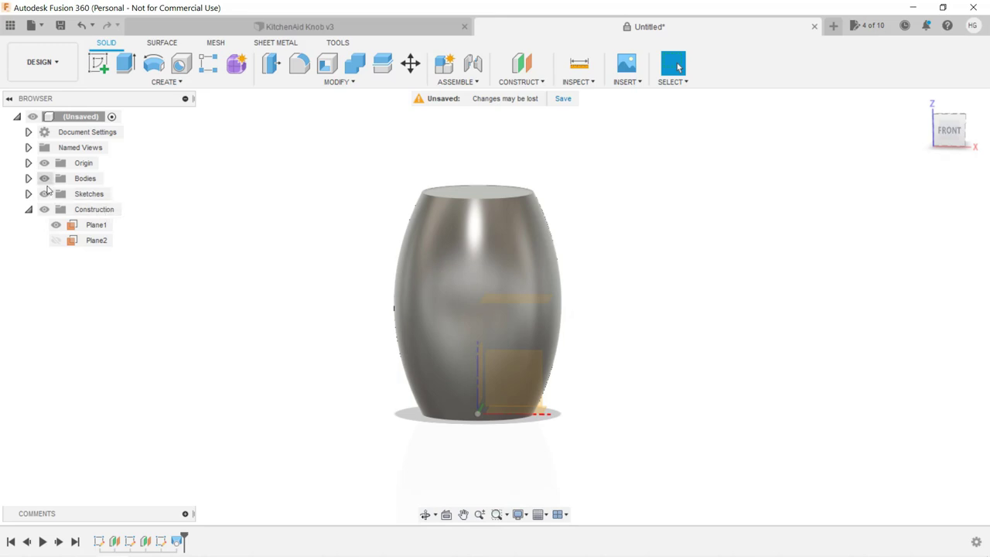
Hide the origin and construction planes around the new barrel body
left_click(44, 163)
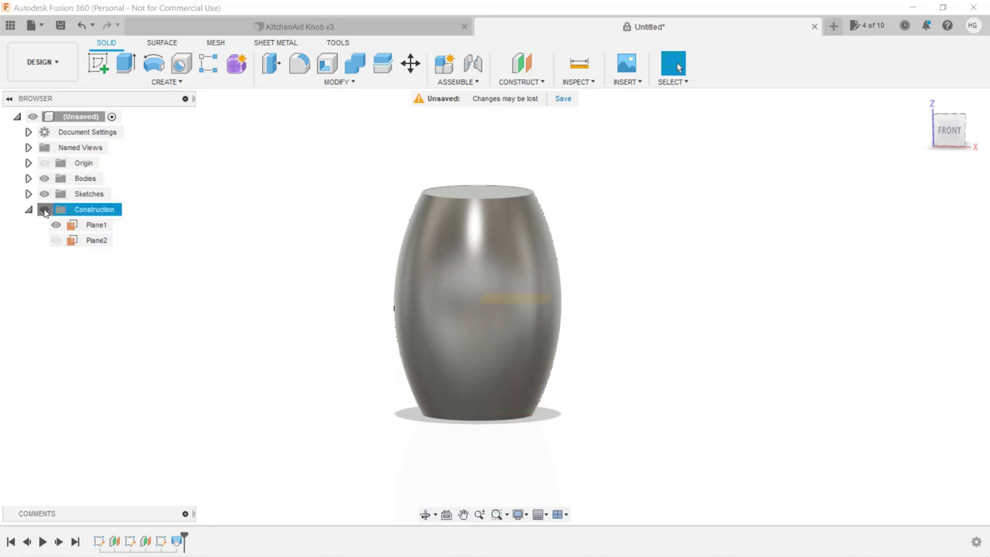
left_click(44, 209)
middle_click_drag(249, 239, 289, 230, "shift")
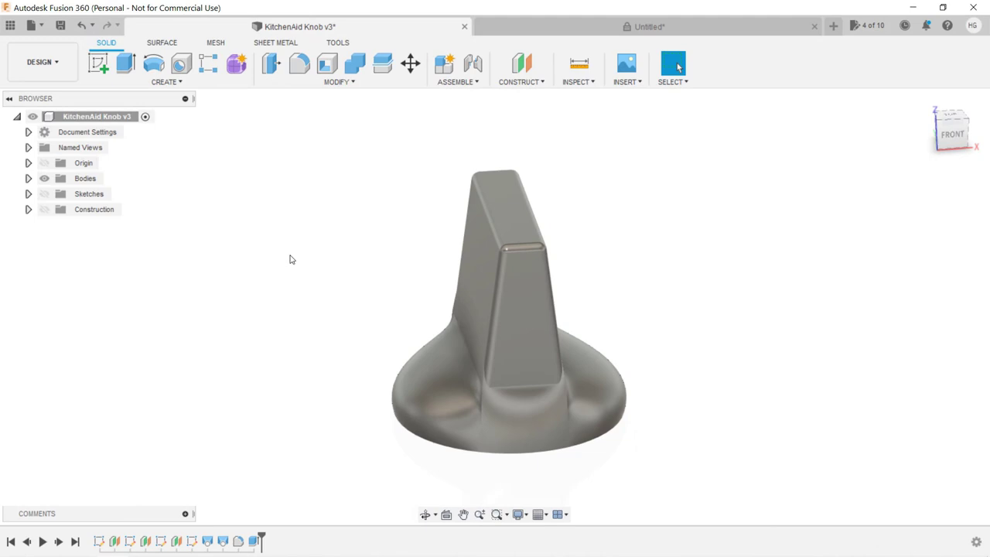
Show the knob's construction planes and sketches and orbit it from underside to front
left_click(45, 209)
left_click(44, 194)
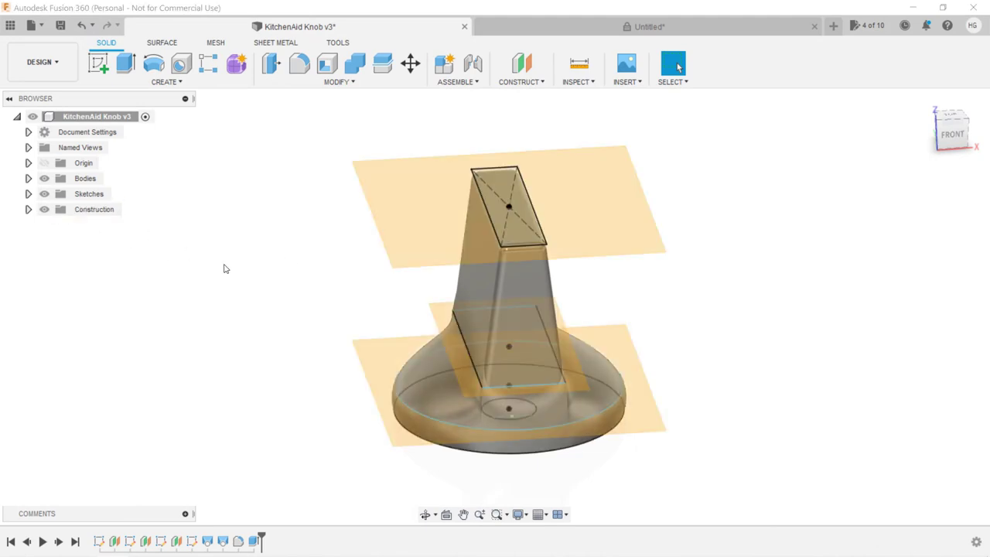
mouse_move(289, 318)
middle_mouse_down("shift")
mouse_move(309, 245)
mouse_move(294, 317)
middle_mouse_up("shift")
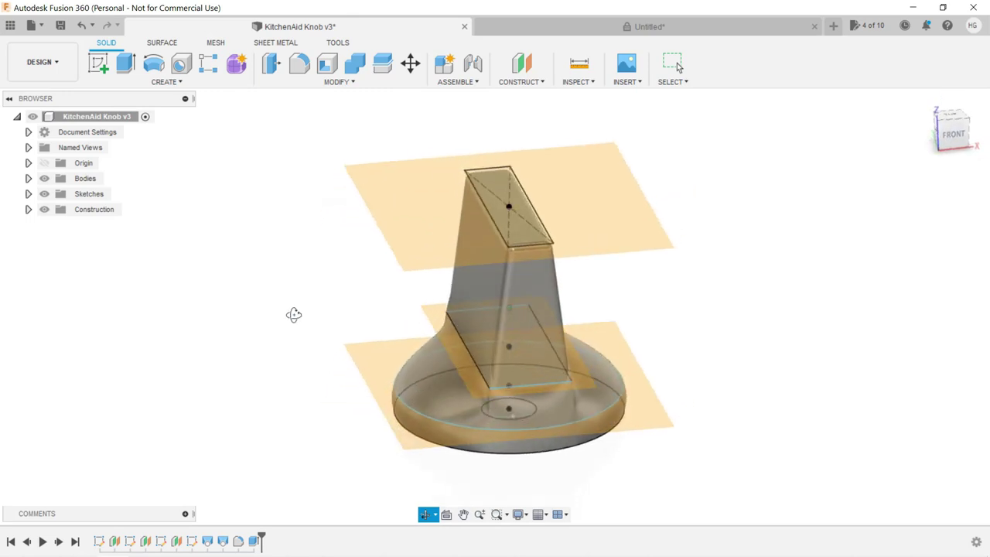
key("Escape")
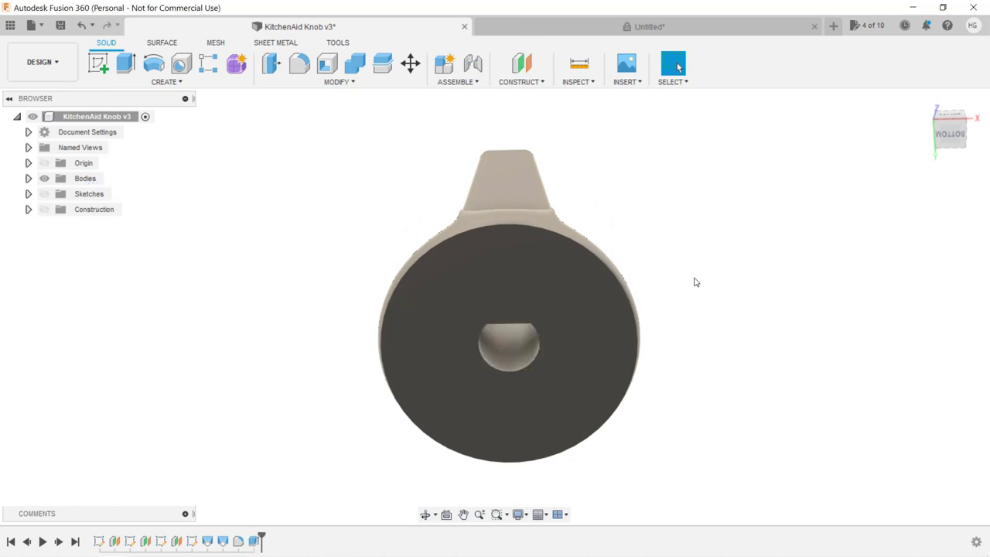
middle_click_drag(715, 244, 727, 325, "shift")
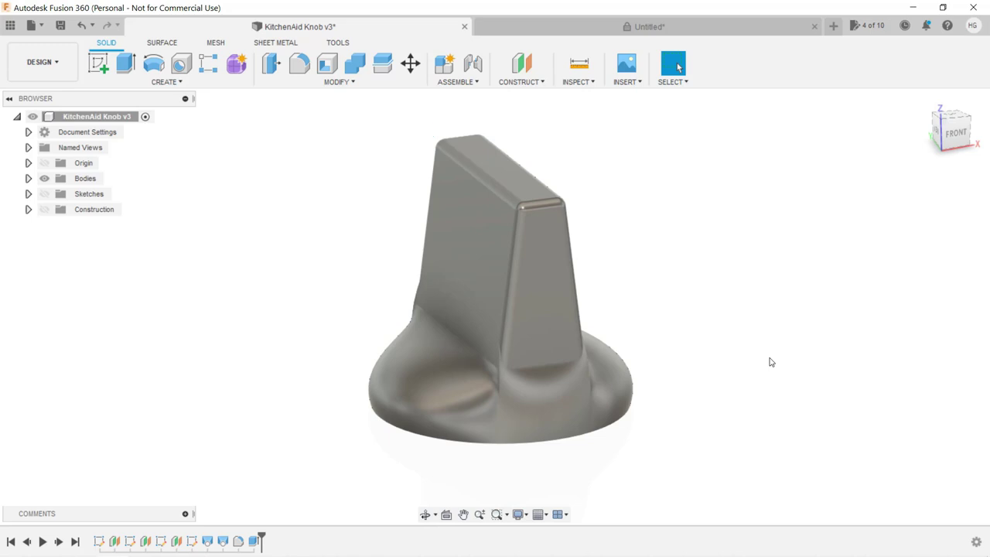
left_click(31, 25)
Start a new design and sketch a 27 mm circle at the origin on the ground plane
left_click(58, 45)
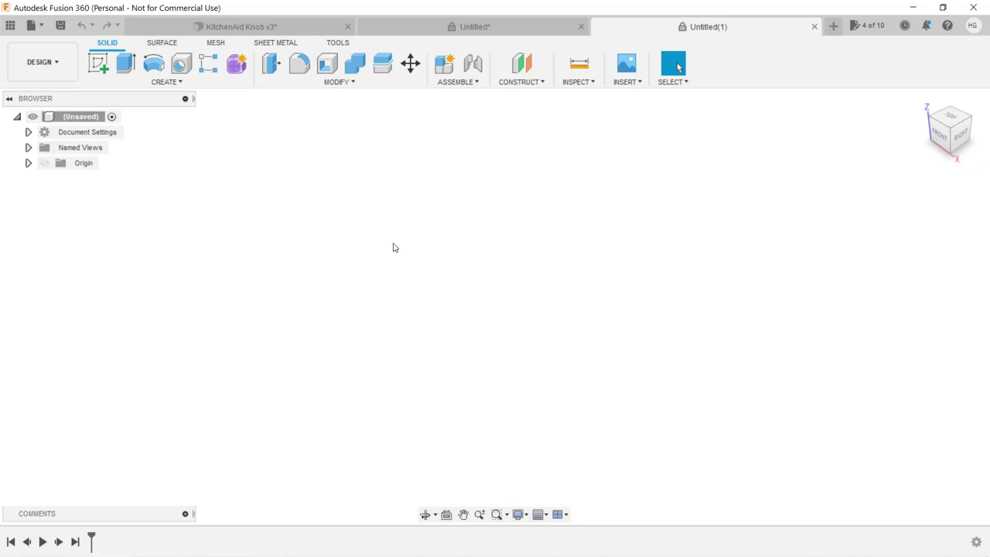
left_click(100, 65)
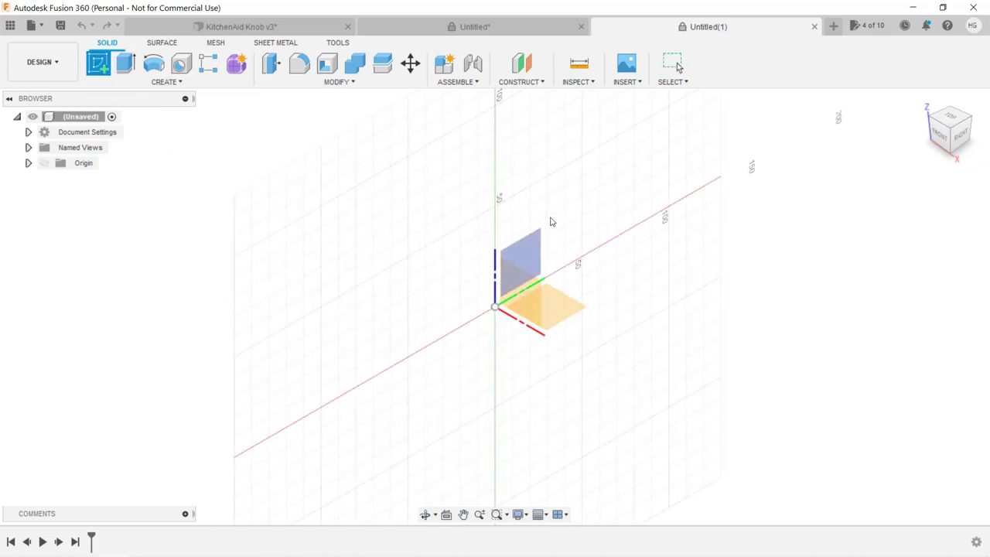
left_click(563, 310)
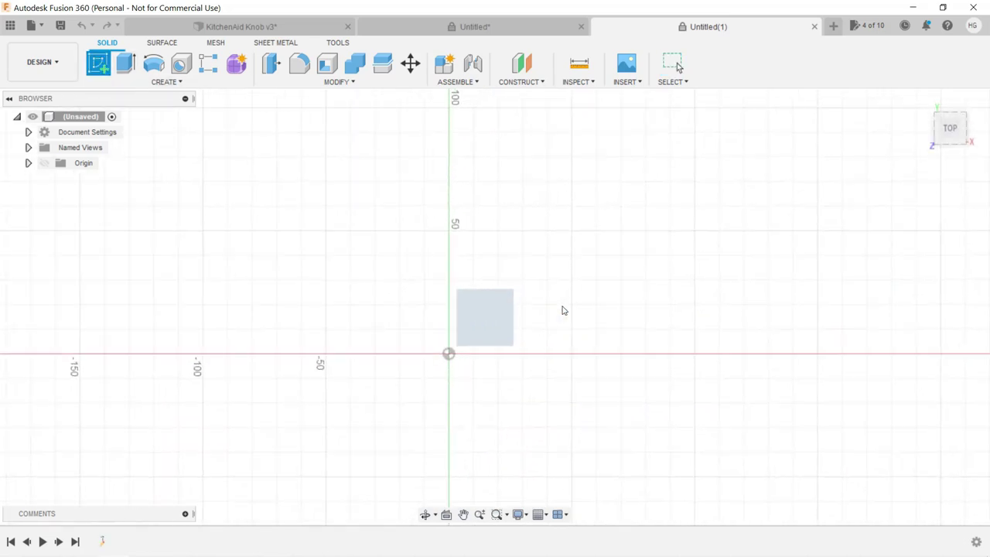
left_click(158, 66)
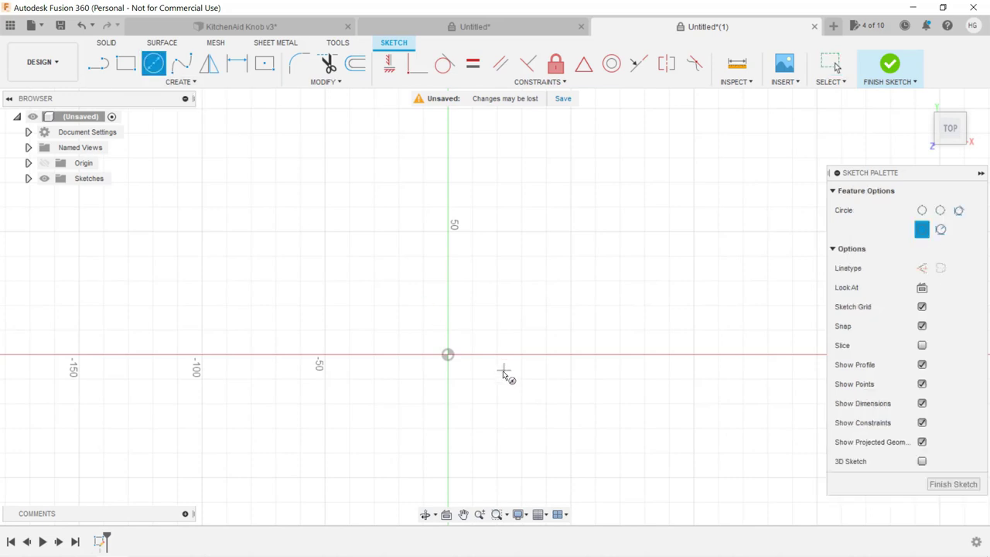
left_click(447, 355)
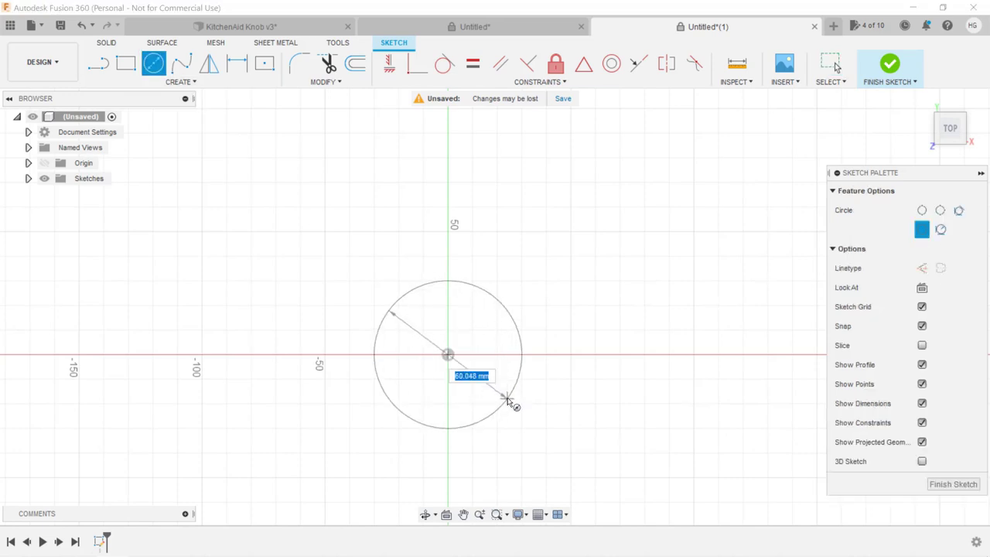
type("27")
key("Return")
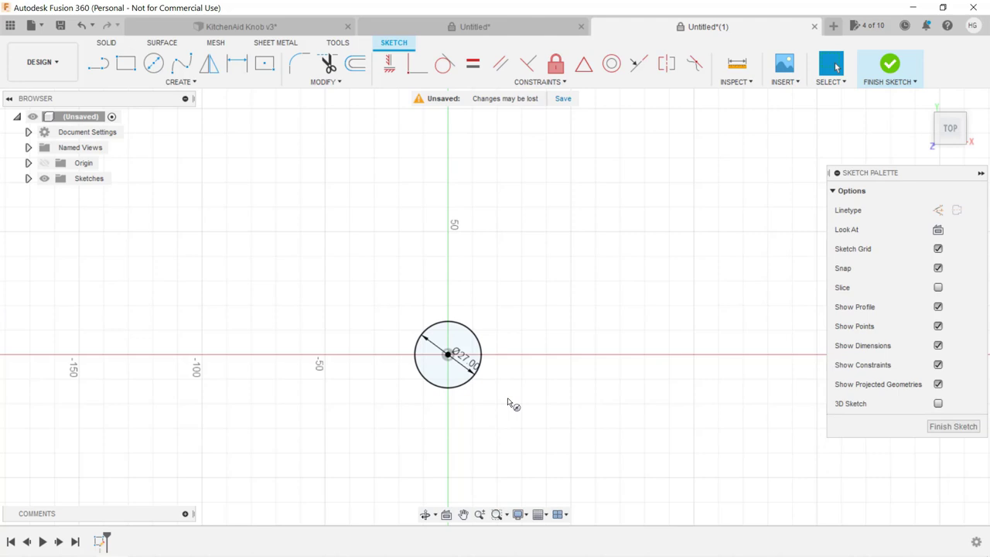
left_click(889, 65)
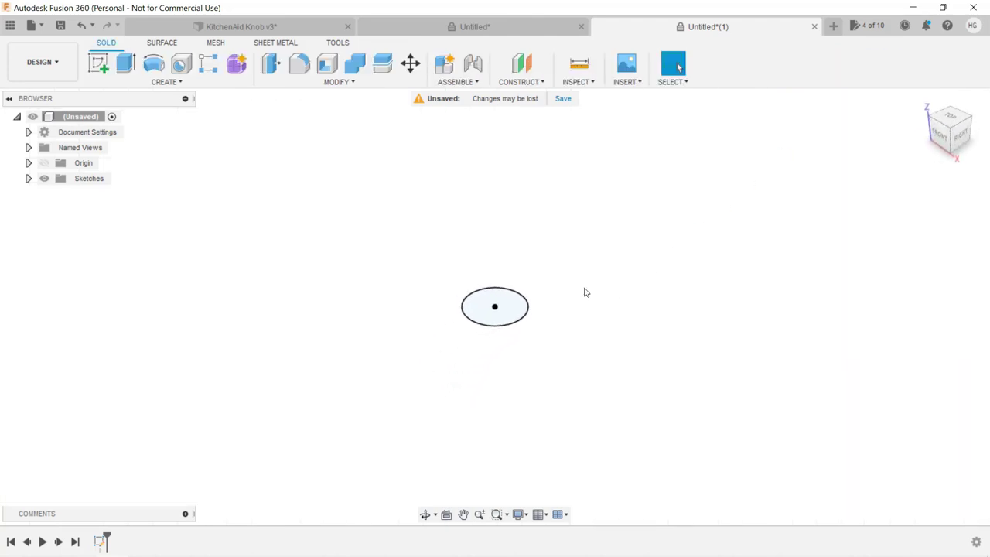
Add a construction plane offset 25 mm from the XY plane
left_click(532, 83)
left_click(538, 97)
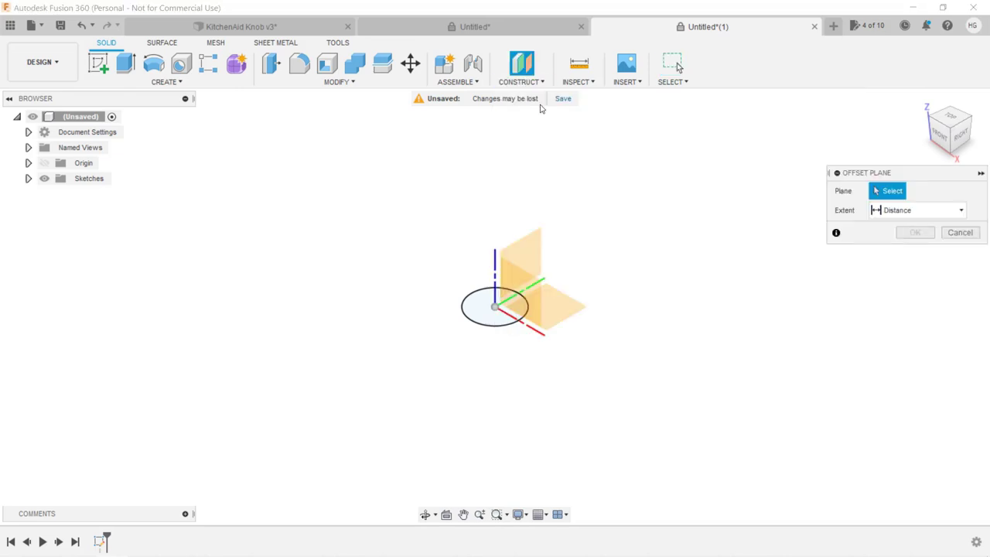
left_click(555, 307)
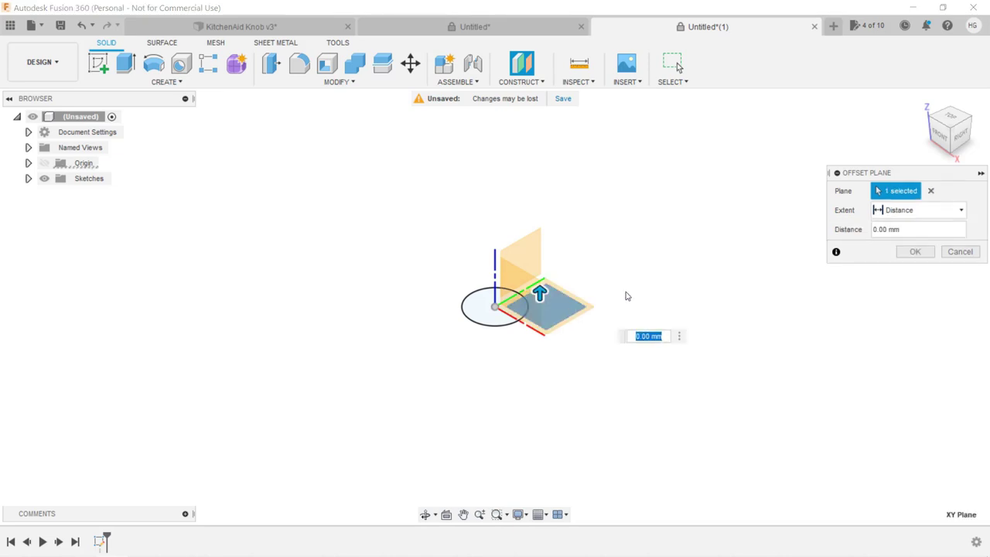
type("25")
key("Return")
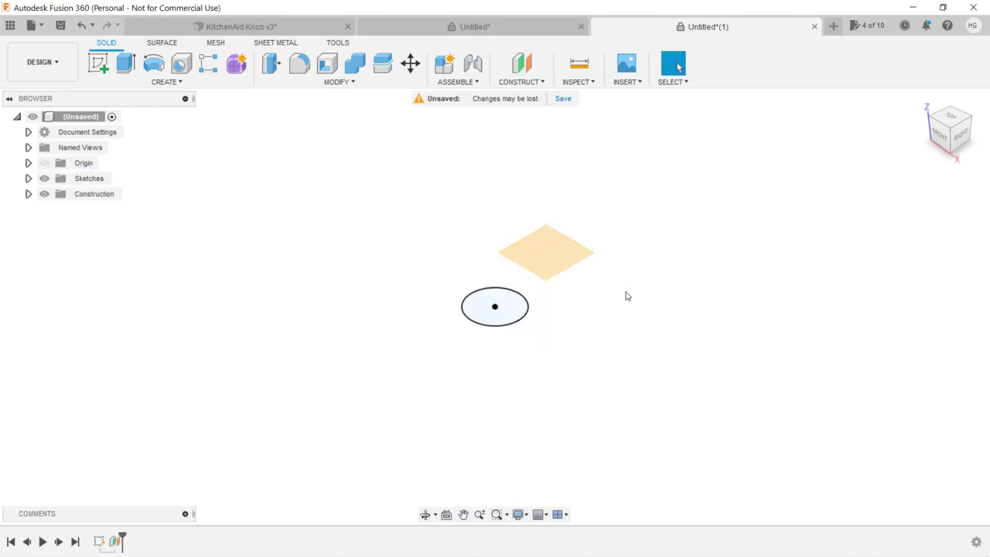
On the offset plane, sketch a centre rectangle at the origin 5.5 mm wide, then finish the sketch
left_click(99, 63)
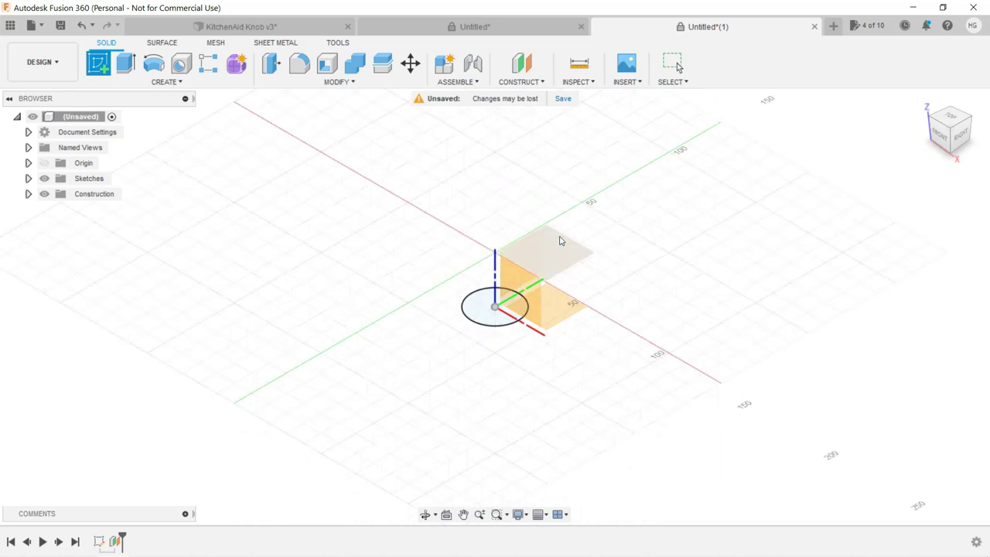
left_click(562, 253)
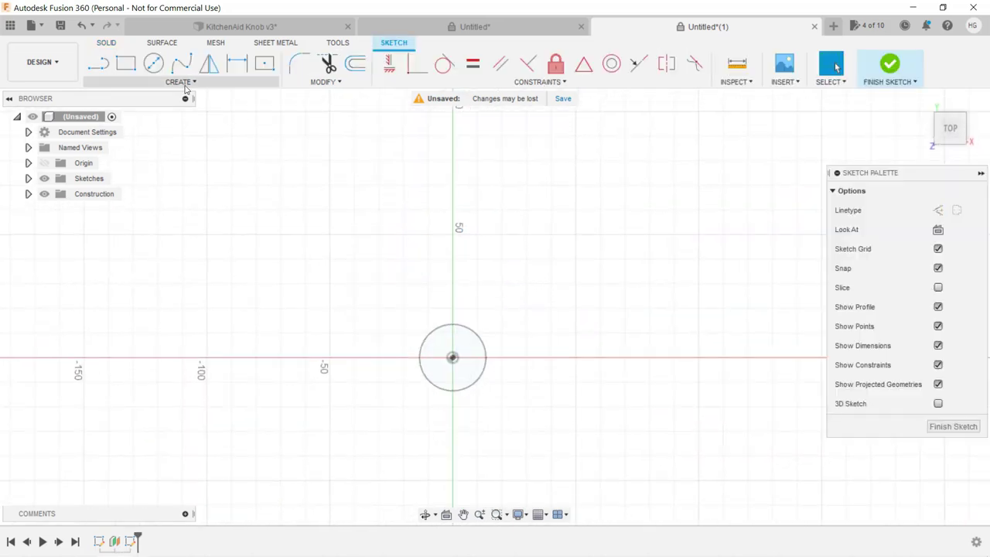
left_click(183, 84)
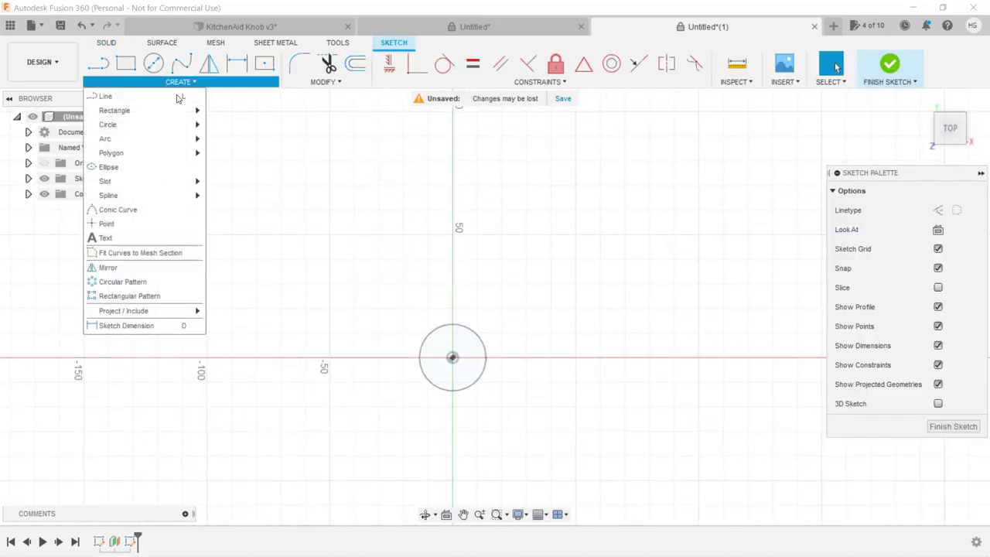
mouse_move(177, 110)
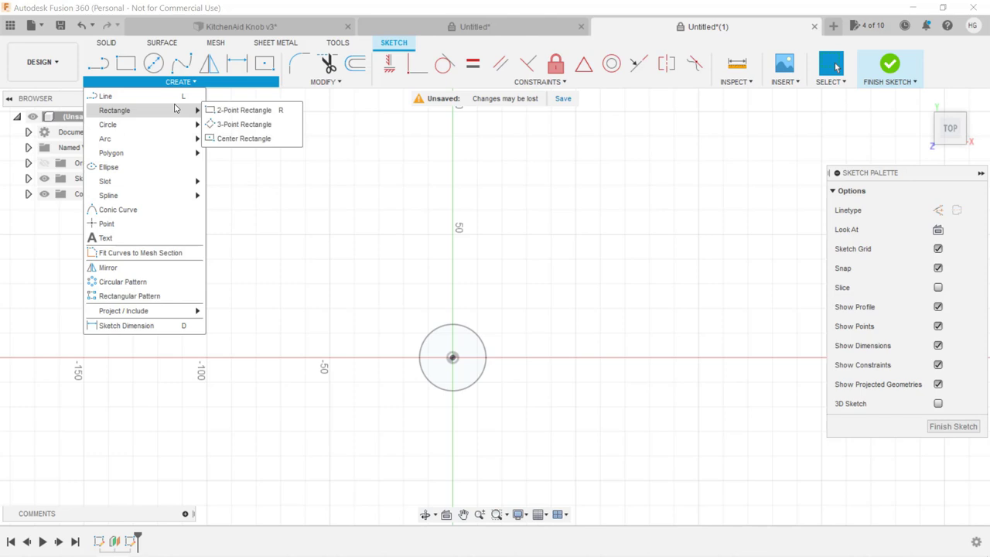
left_click(233, 139)
scroll(461, 365, "up", 5)
left_click(446, 354)
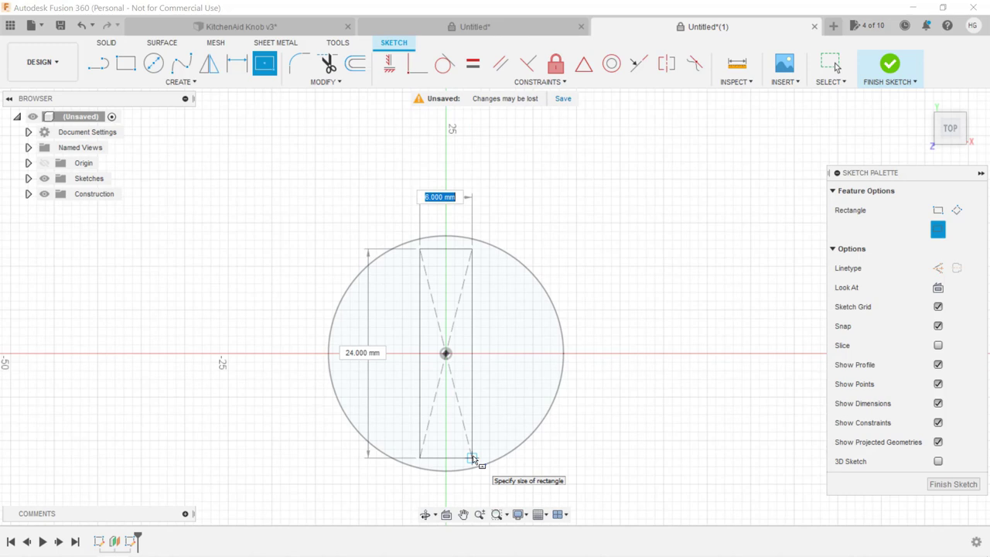
type("5.5")
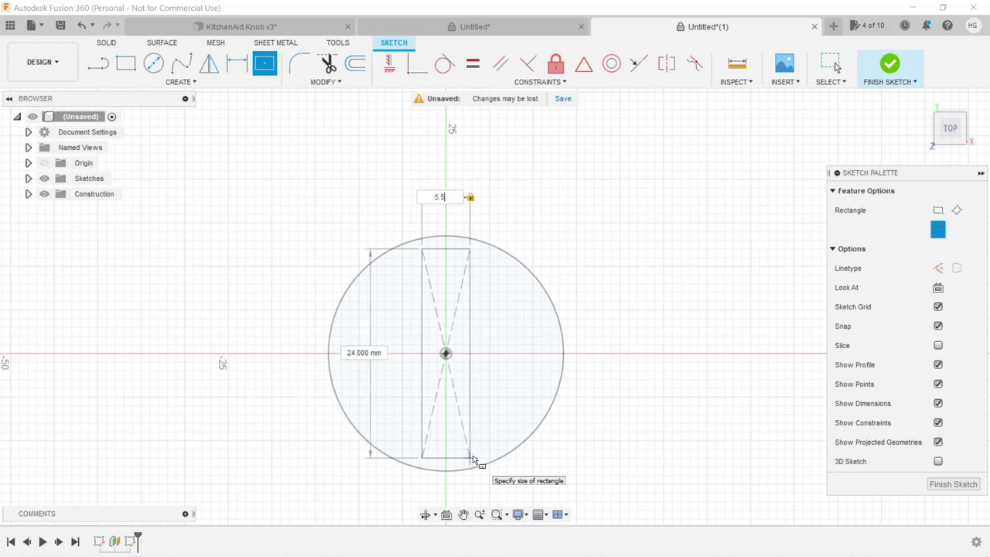
key("Return")
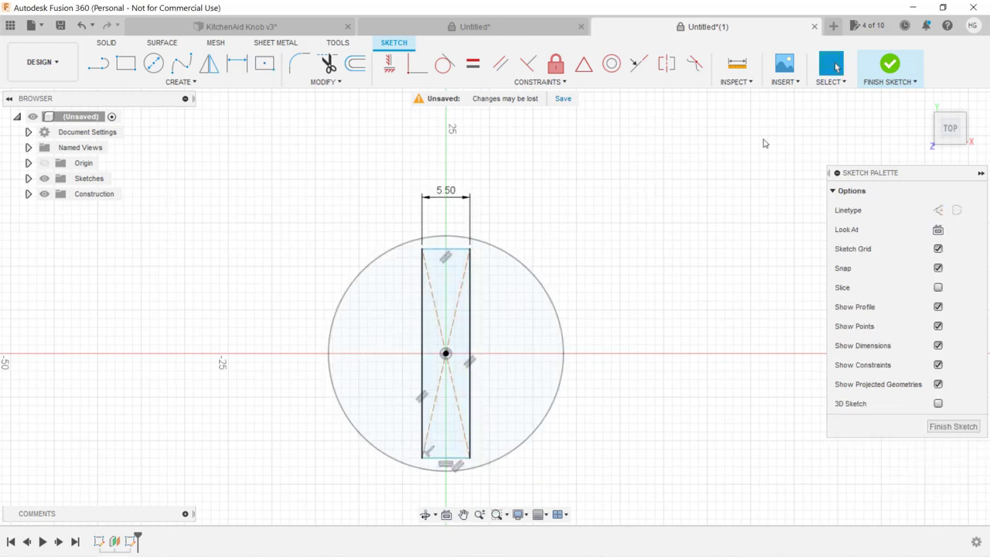
left_click(890, 74)
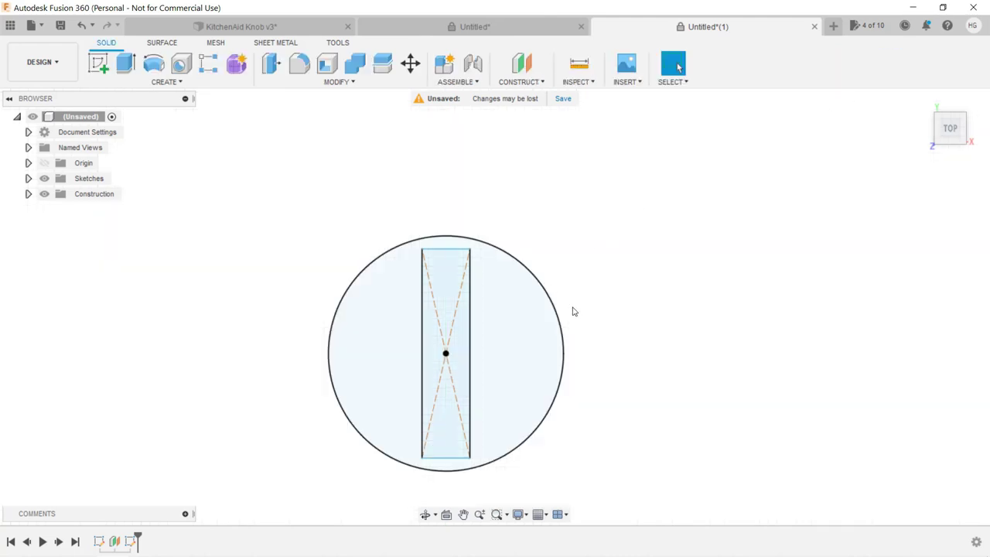
middle_click_drag(572, 311, 562, 272, "shift")
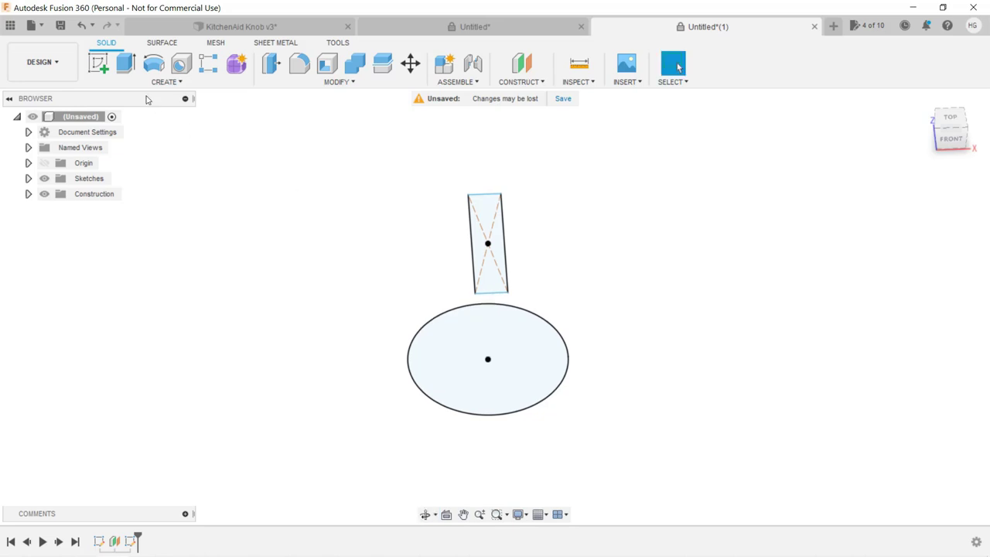
Loft a new solid body from the rectangle profile to the circle profile
left_click(166, 81)
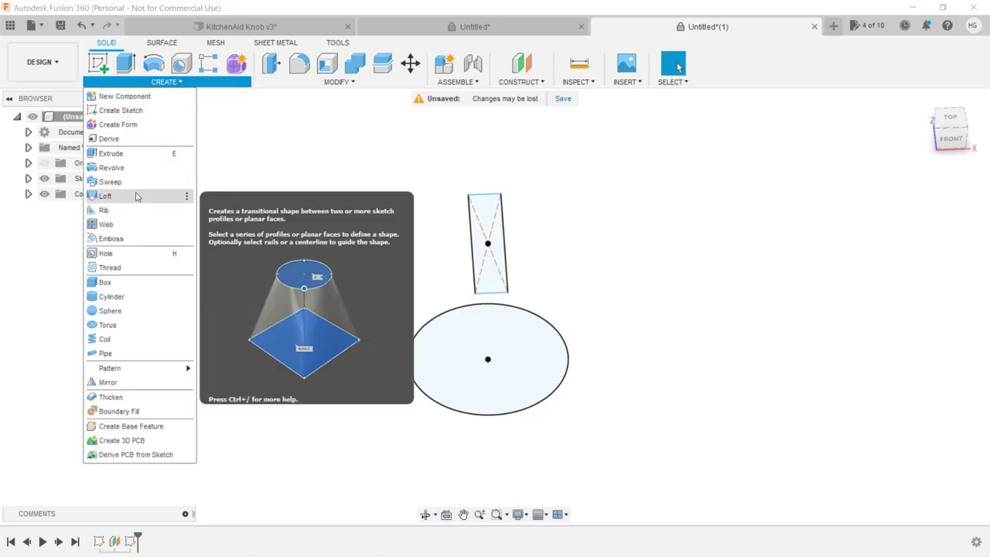
left_click(137, 195)
left_click(482, 276)
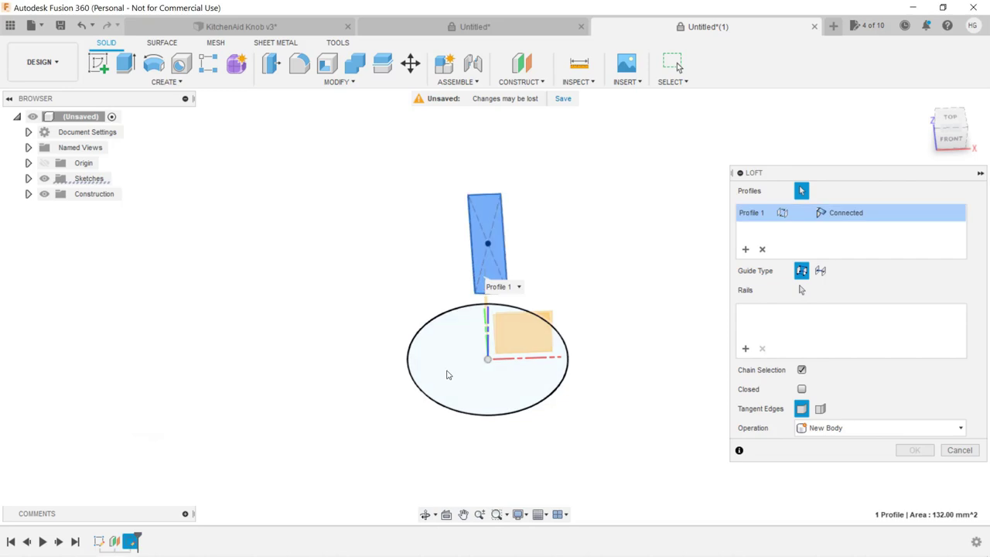
left_click(453, 372)
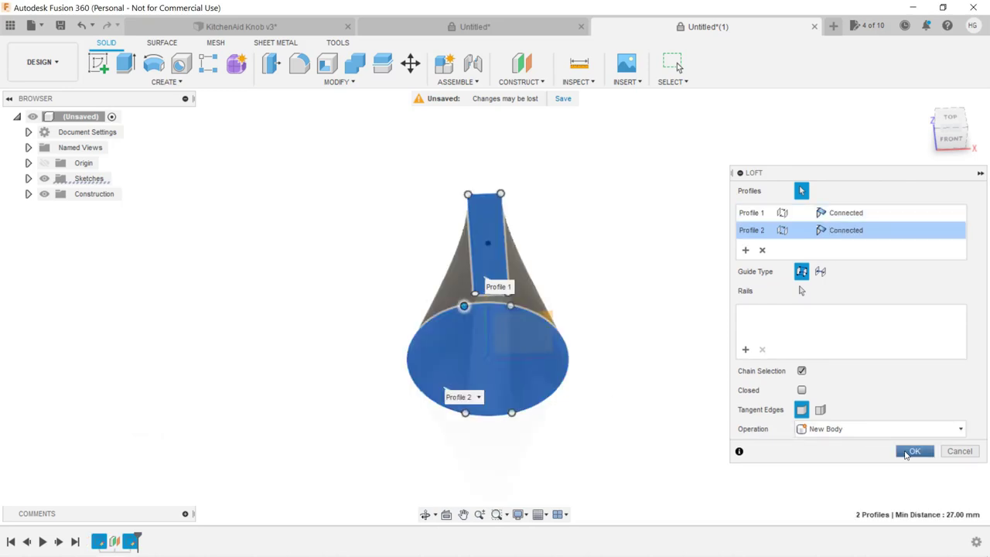
left_click(909, 451)
Inspect the lofted body, then view the KitchenAid Knob v3 reference design from the front
middle_click_drag(572, 357, 587, 376, "shift")
left_click(290, 30)
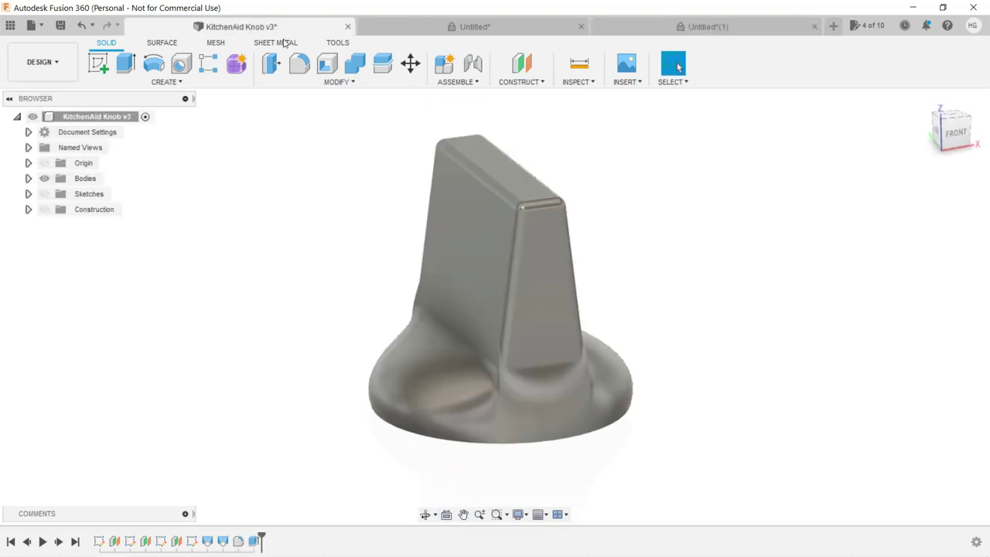
mouse_move(648, 302)
middle_mouse_down("shift")
mouse_move(656, 311)
mouse_move(616, 312)
mouse_move(662, 309)
middle_mouse_up("shift")
In the Untitled design, delete the Loft feature and its body from the timeline
left_click(704, 27)
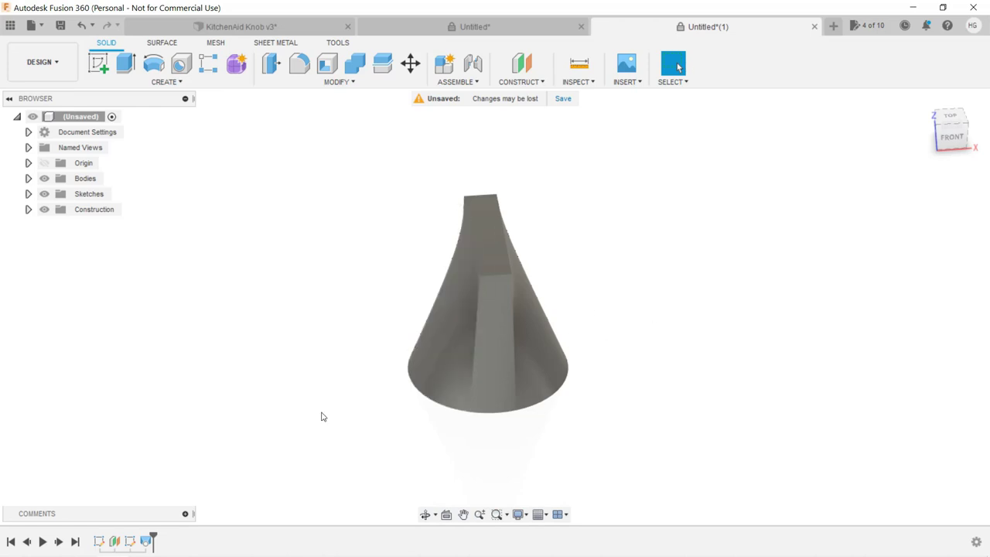
left_click(146, 541)
right_click(146, 541)
left_click(171, 457)
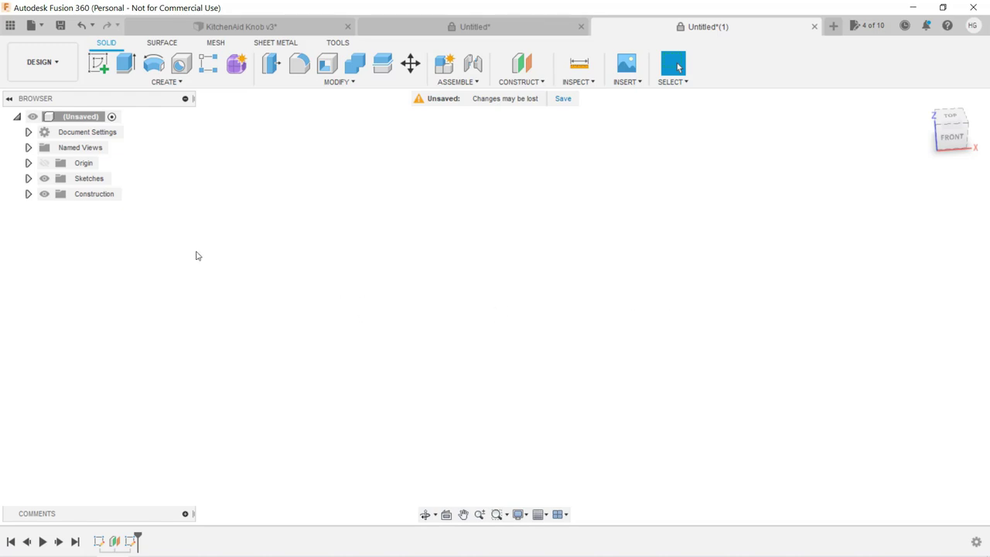
Make Sketch1, Sketch2 and the Origin visible again
left_click(28, 178)
left_click(56, 197)
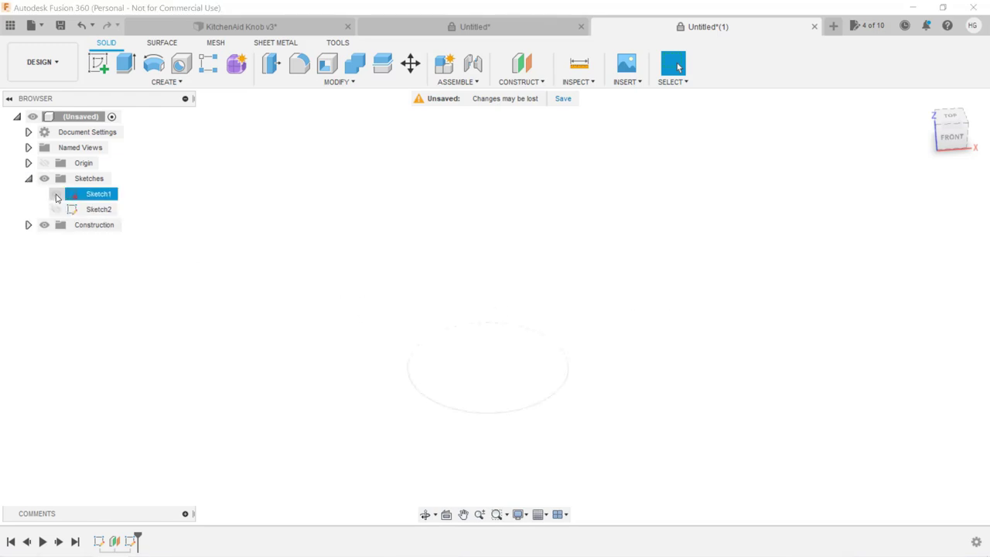
left_click(55, 209)
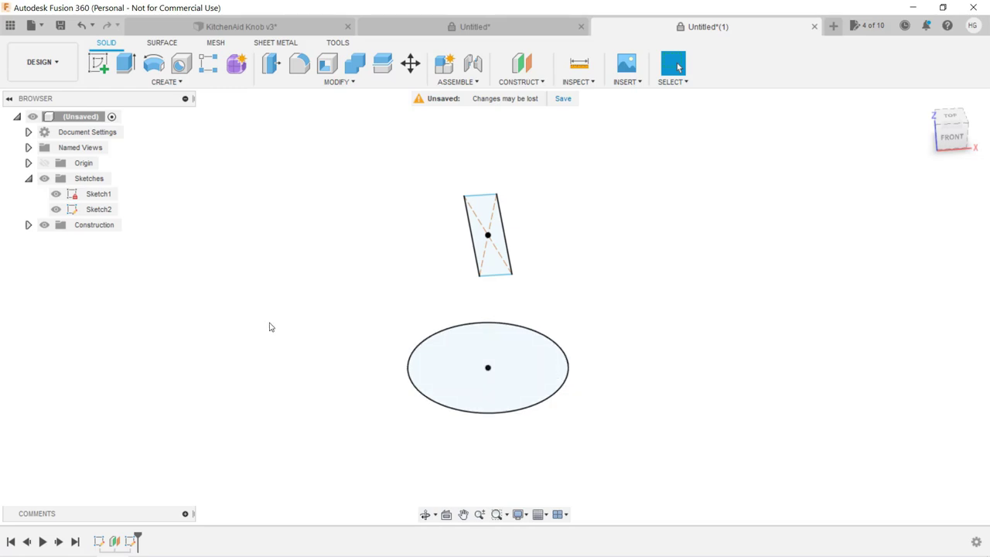
left_click(44, 162)
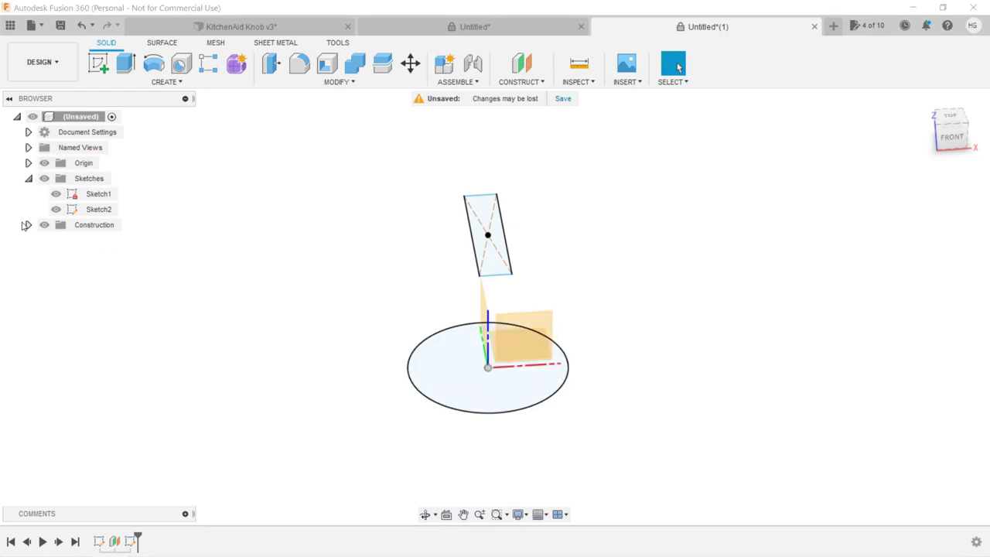
Turn on Plane1's visibility and orbit to a near-front view of the sketches
left_click(27, 224)
left_click(55, 240)
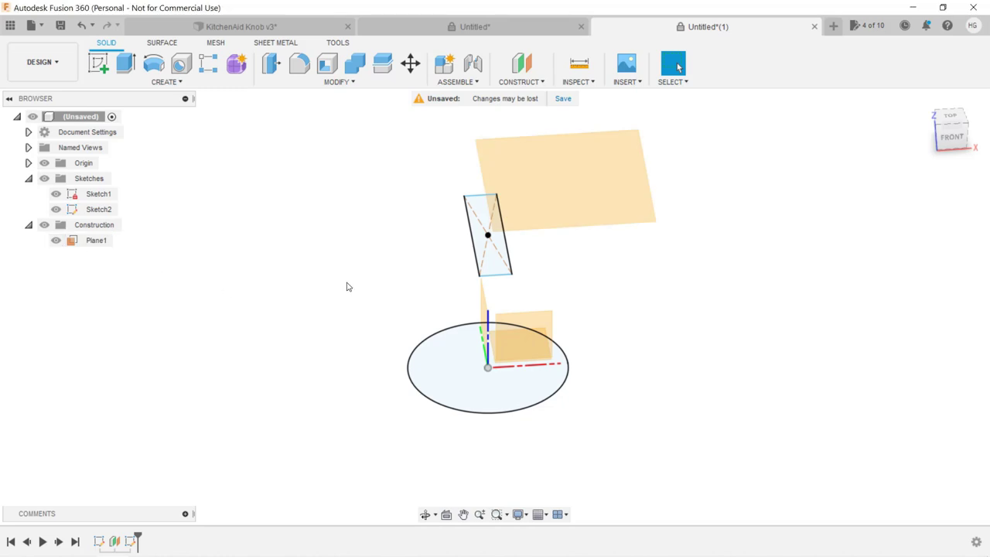
middle_click_drag(600, 270, 683, 318, "shift")
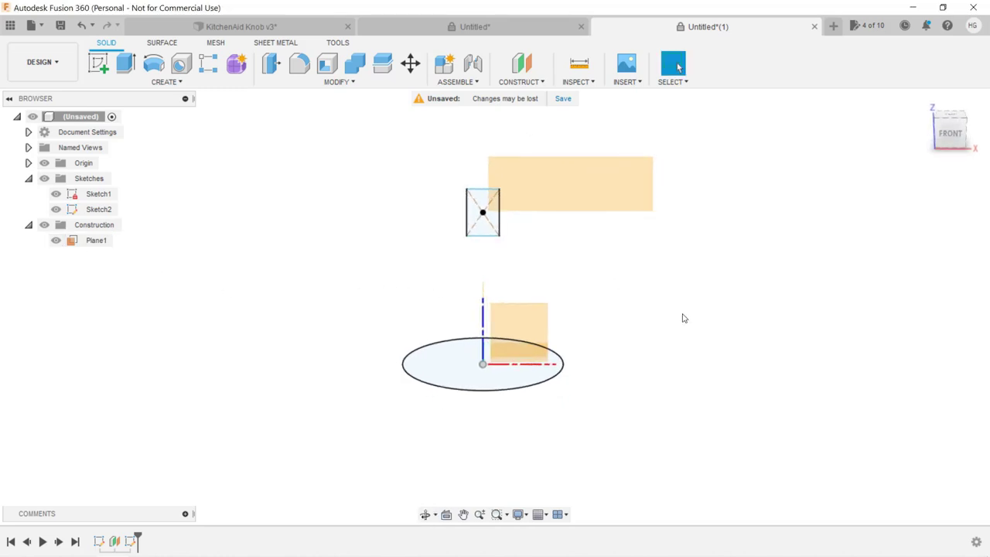
Inspect the KitchenAid Knob v3 model's base from below
left_click(261, 31)
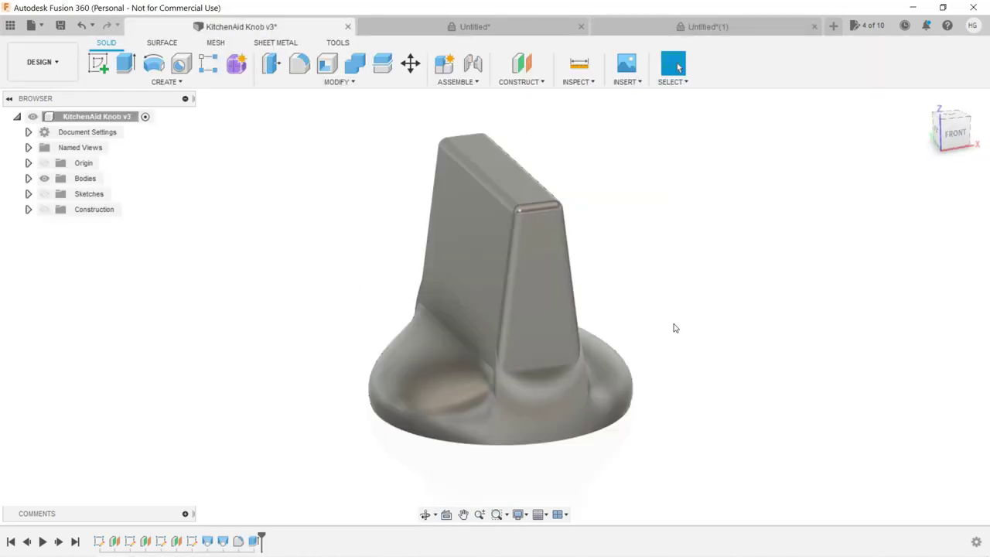
mouse_move(692, 329)
middle_mouse_down("shift")
mouse_move(683, 345)
mouse_move(691, 348)
middle_mouse_up("shift")
left_click(670, 64)
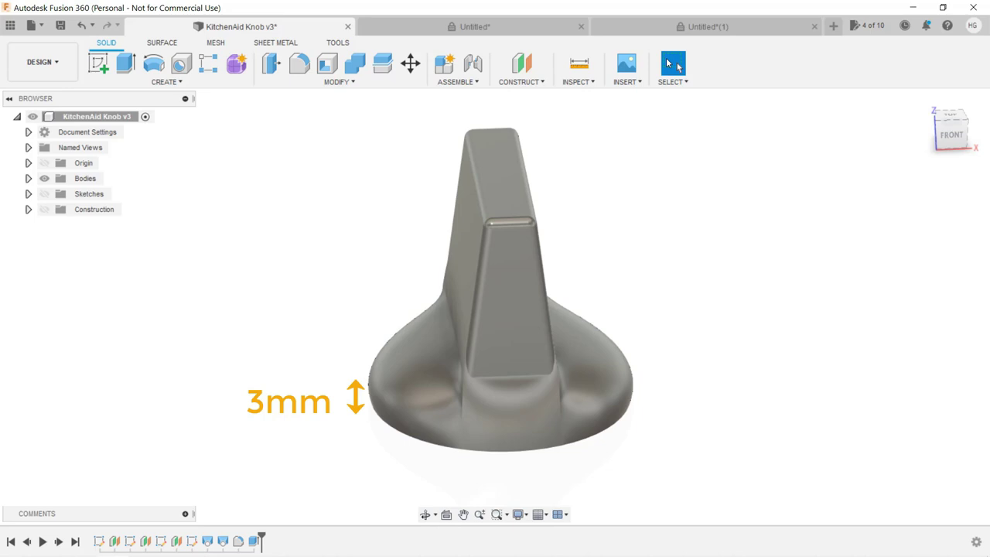
In the Untitled design, create an offset plane 3 mm above the XY plane
left_click(667, 26)
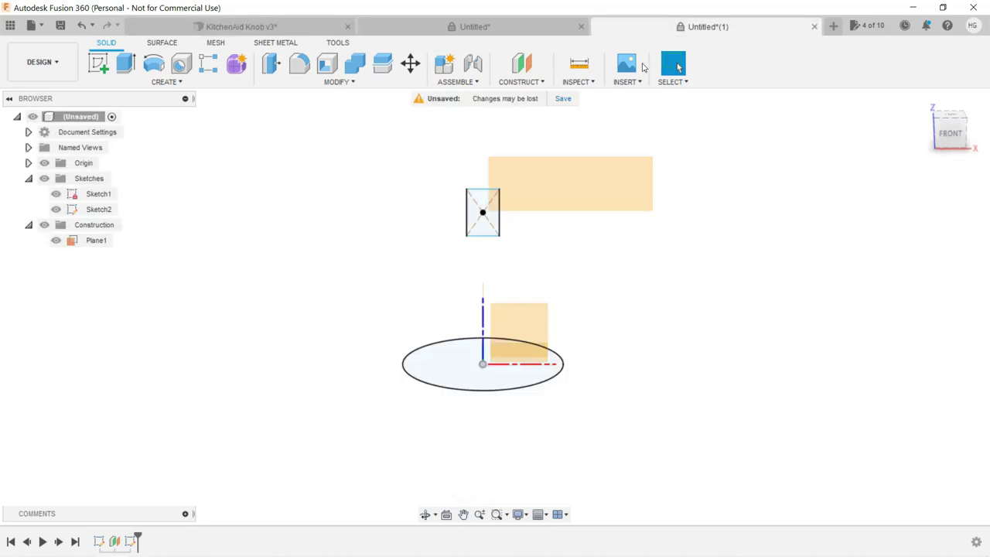
left_click(536, 82)
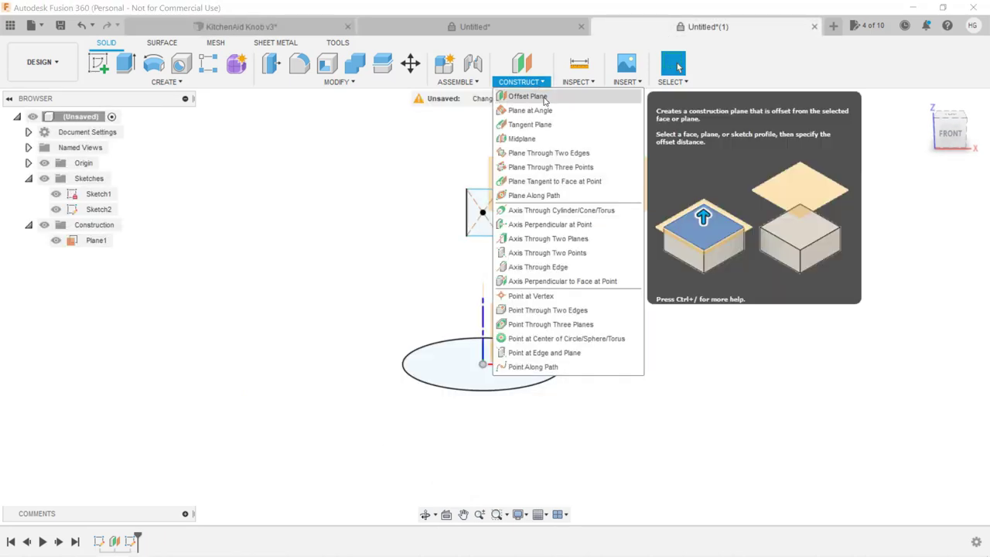
left_click(529, 96)
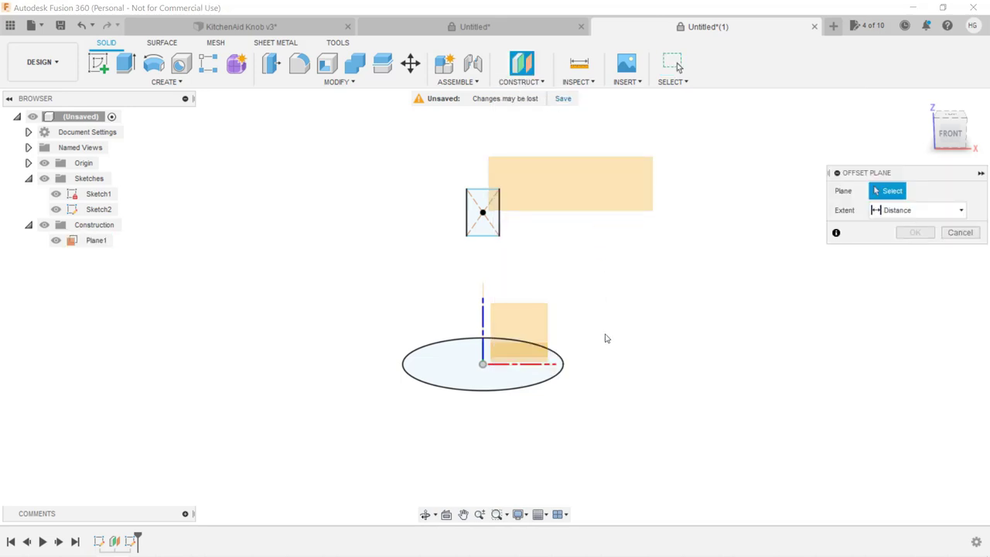
middle_click_drag(606, 338, 545, 348, "shift")
left_click(536, 345)
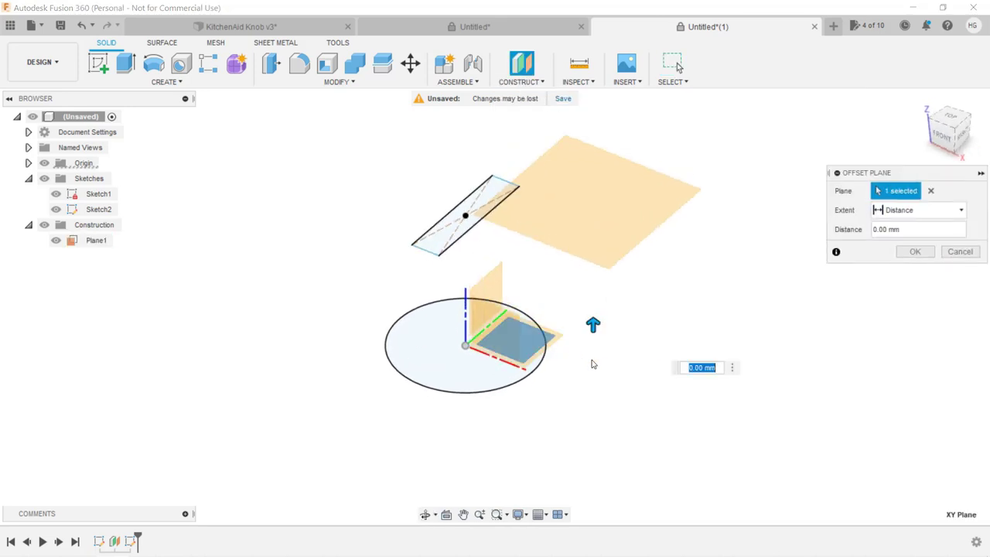
middle_click_drag(613, 363, 627, 356, "shift")
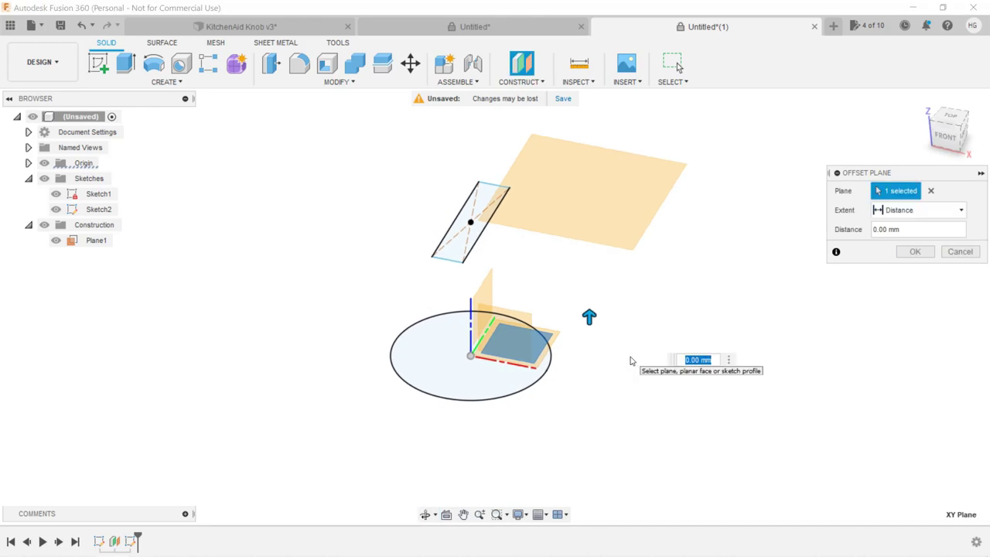
type("3")
key("Return")
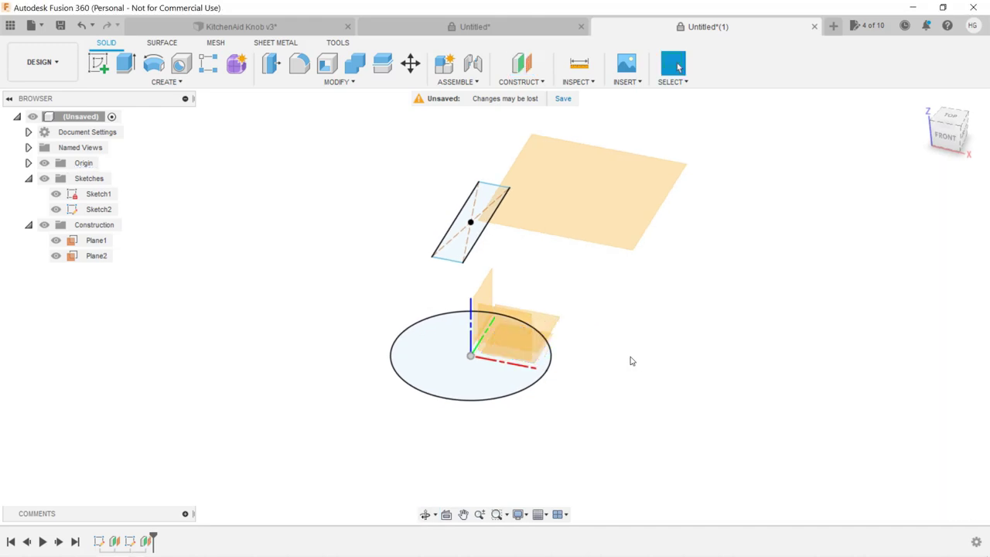
Sketch a 27 mm diameter circle centred on the origin on Plane2
key("s")
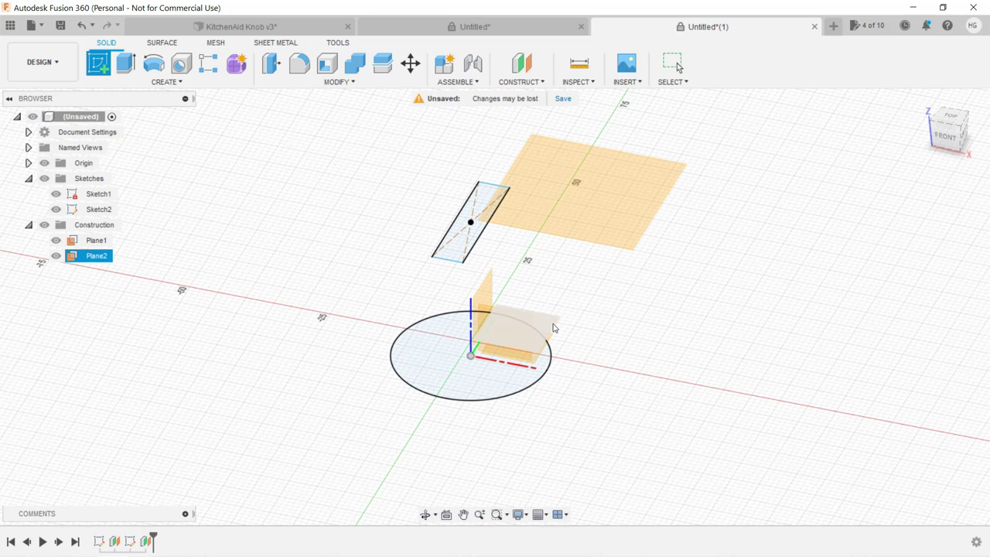
left_click(553, 328)
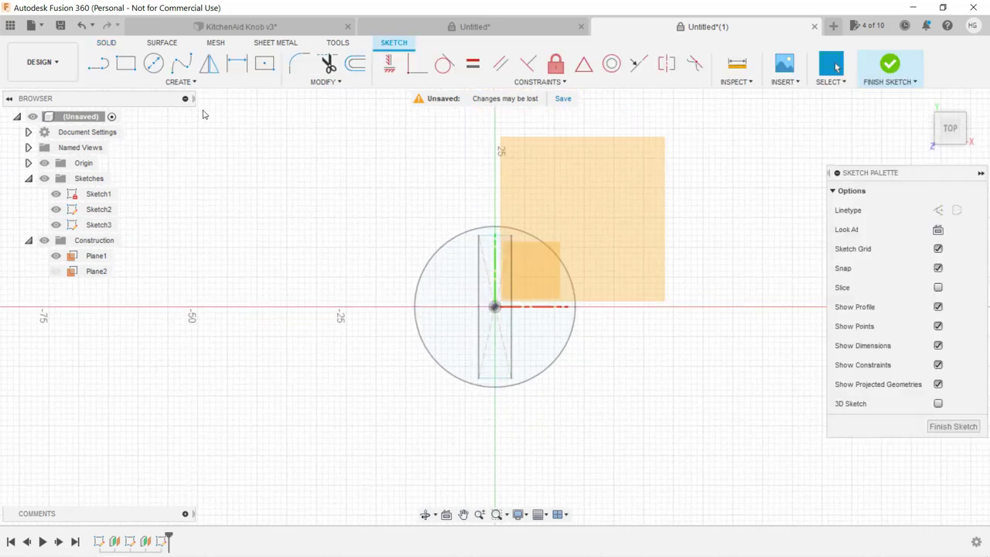
left_click(154, 63)
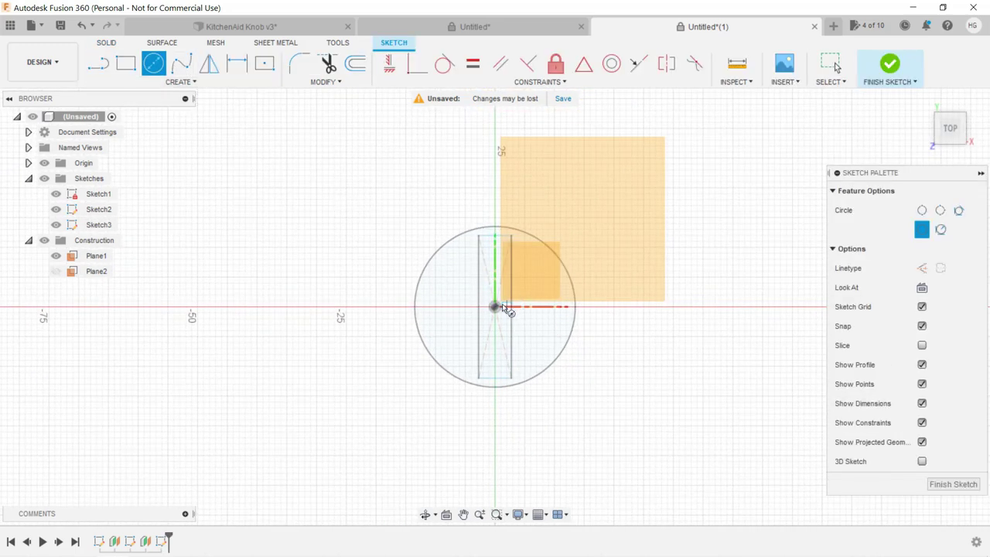
left_click(495, 307)
type("27")
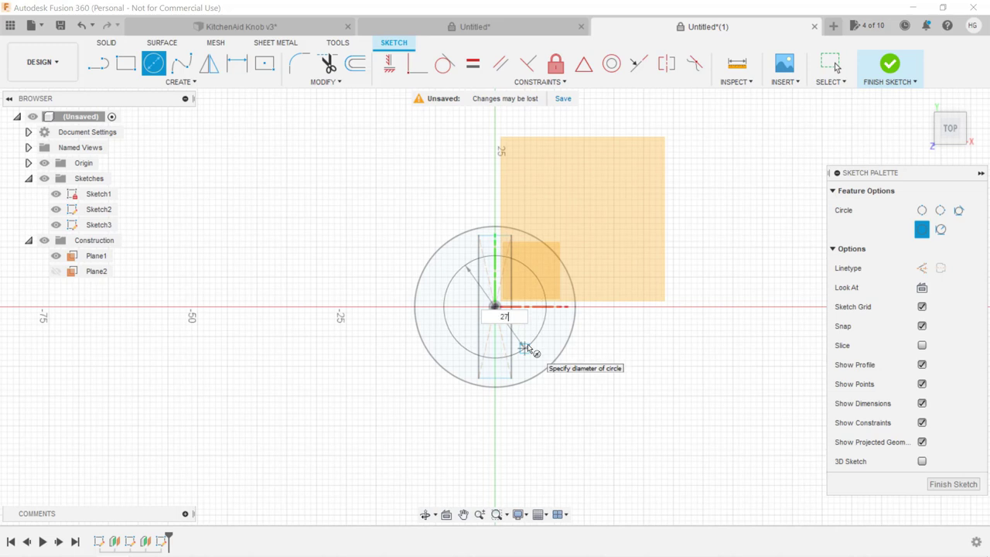
key("Return")
key("Escape")
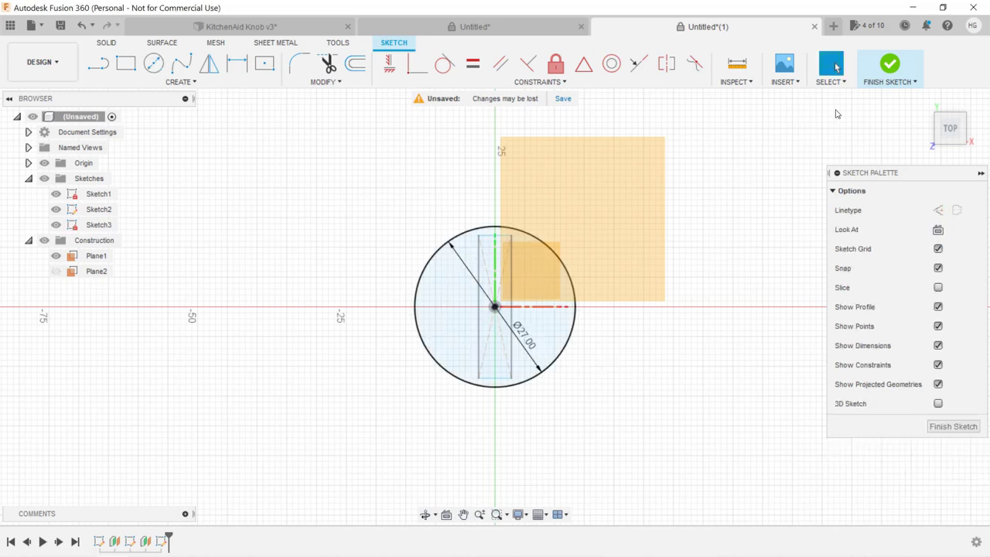
left_click(885, 70)
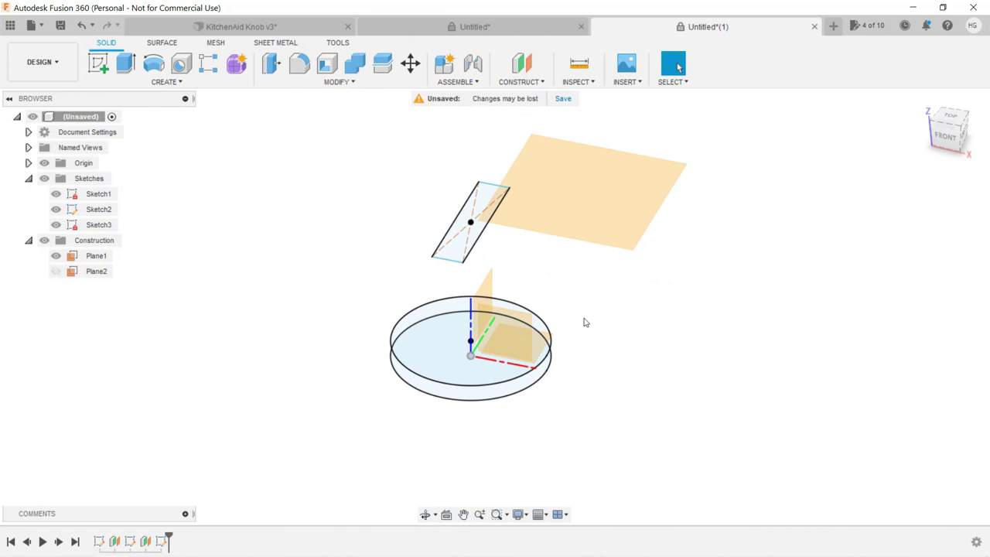
left_click_drag(609, 302, 608, 302)
key("Escape")
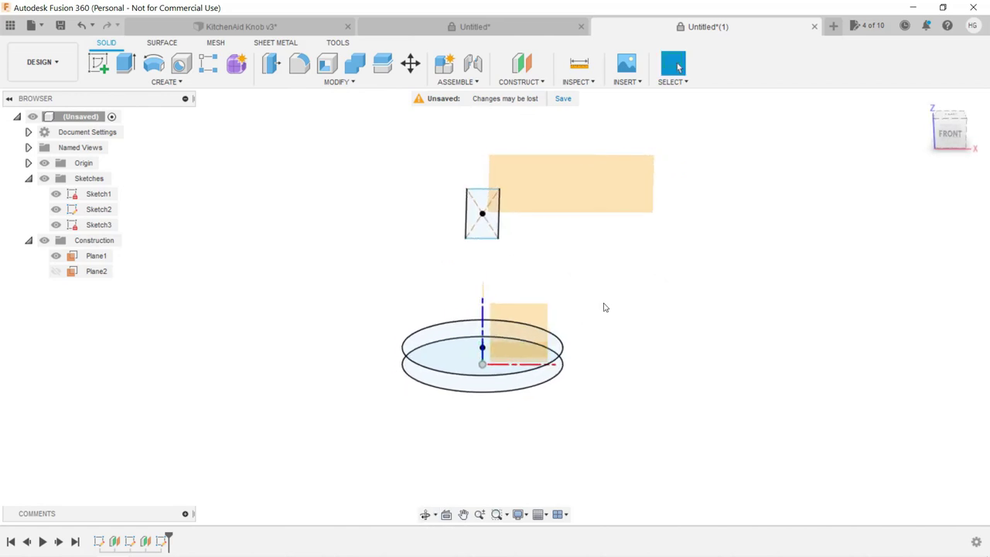
left_click(180, 82)
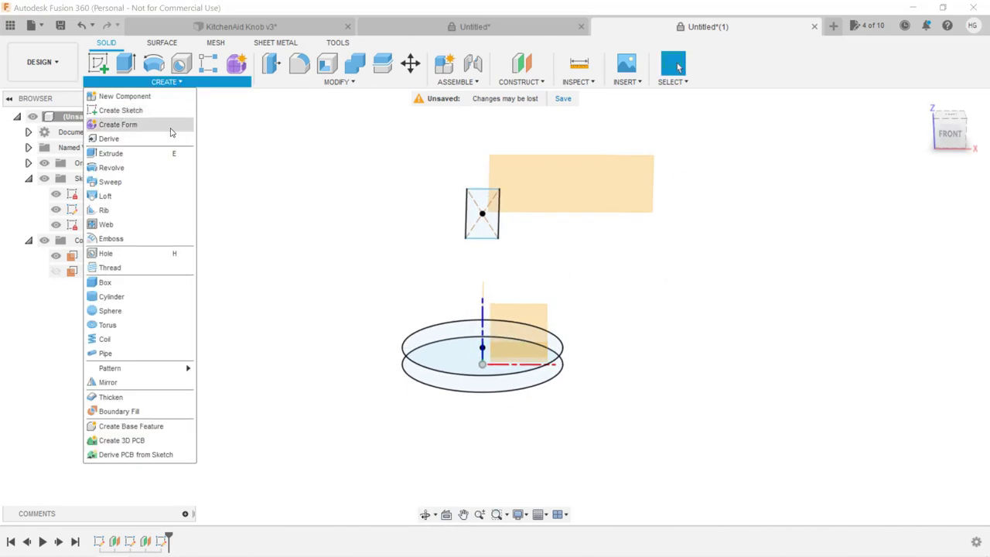
left_click(151, 197)
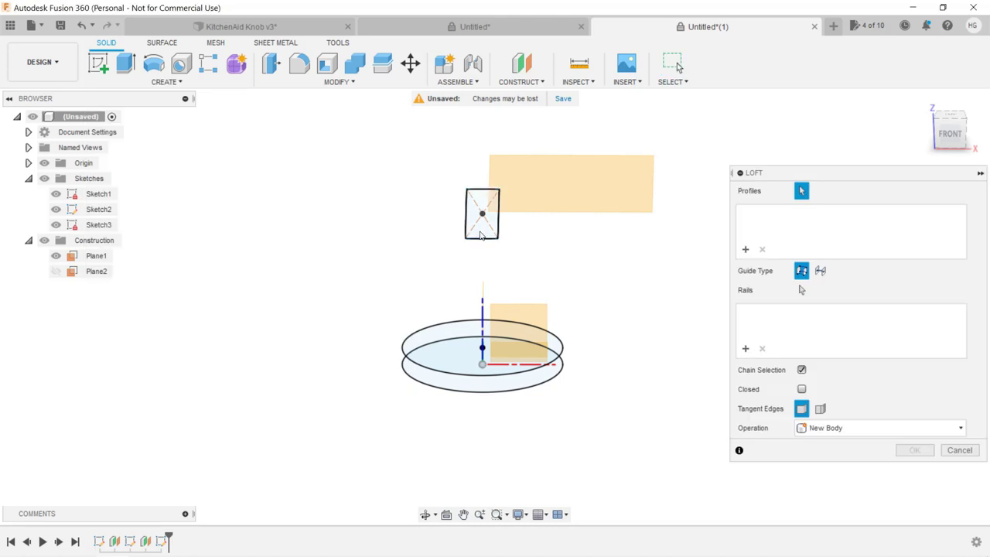
left_click(470, 230)
left_click(445, 376)
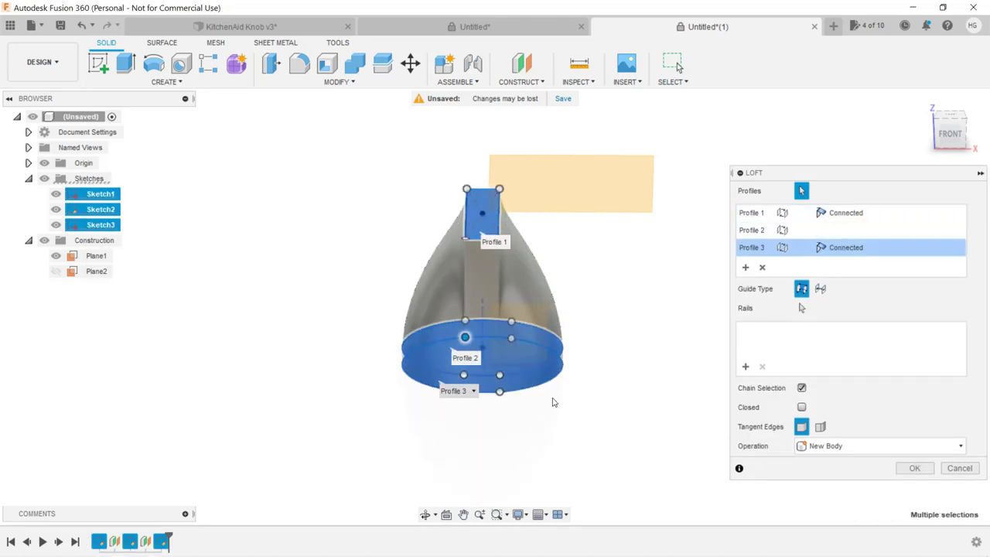
left_click(444, 386)
left_click(913, 468)
mouse_move(623, 356)
middle_mouse_down("shift")
mouse_move(604, 312)
mouse_move(635, 267)
mouse_move(599, 311)
middle_mouse_up("shift")
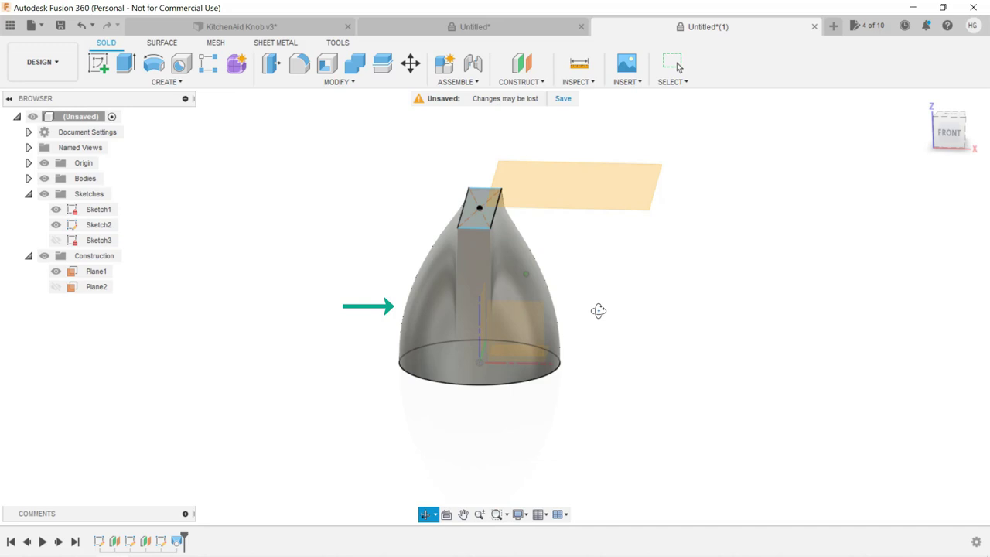
middle_click_drag(599, 310, 604, 318, "shift")
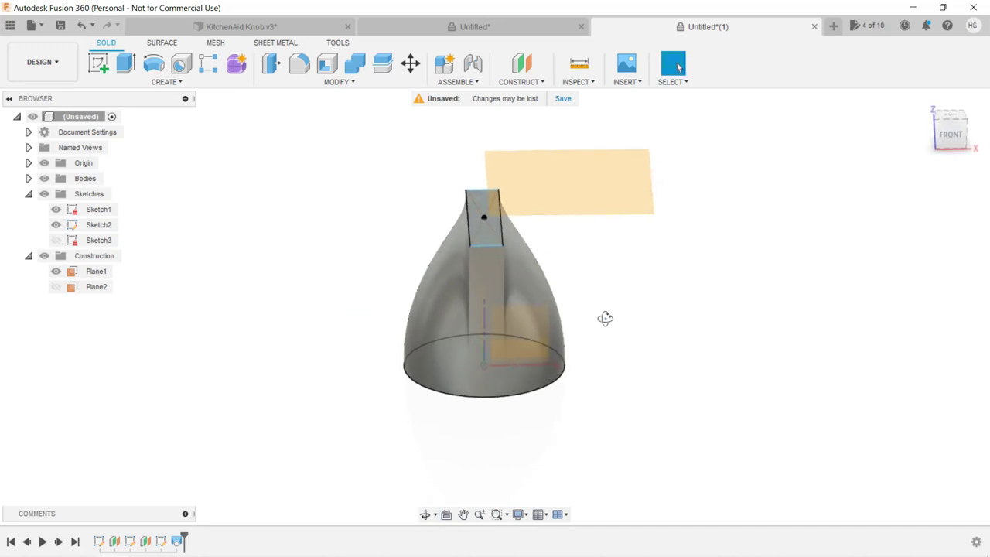
key("ctrl+z")
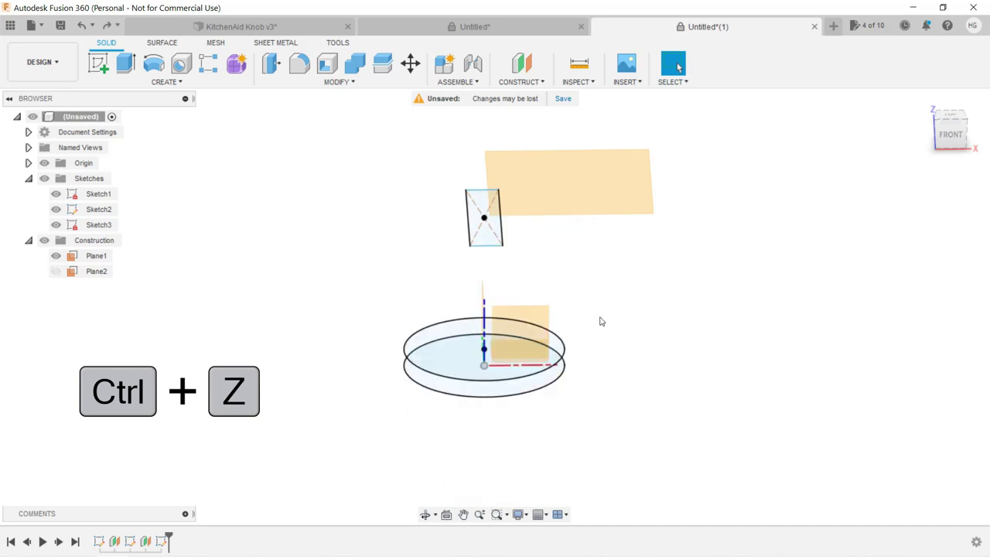
Create Plane3, offset 8 mm above the XY plane
left_click(529, 85)
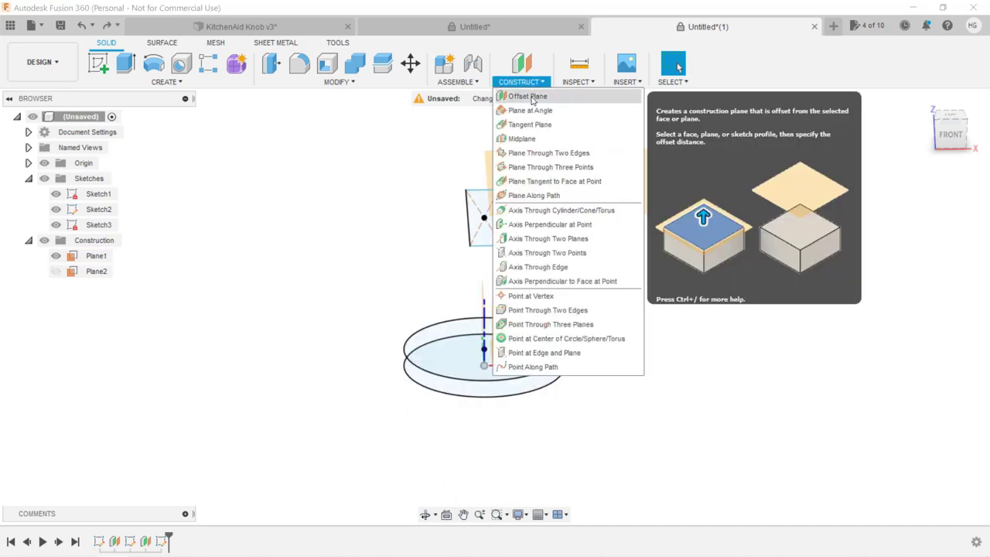
left_click(532, 96)
middle_click_drag(621, 234, 569, 323, "shift")
left_click(553, 355)
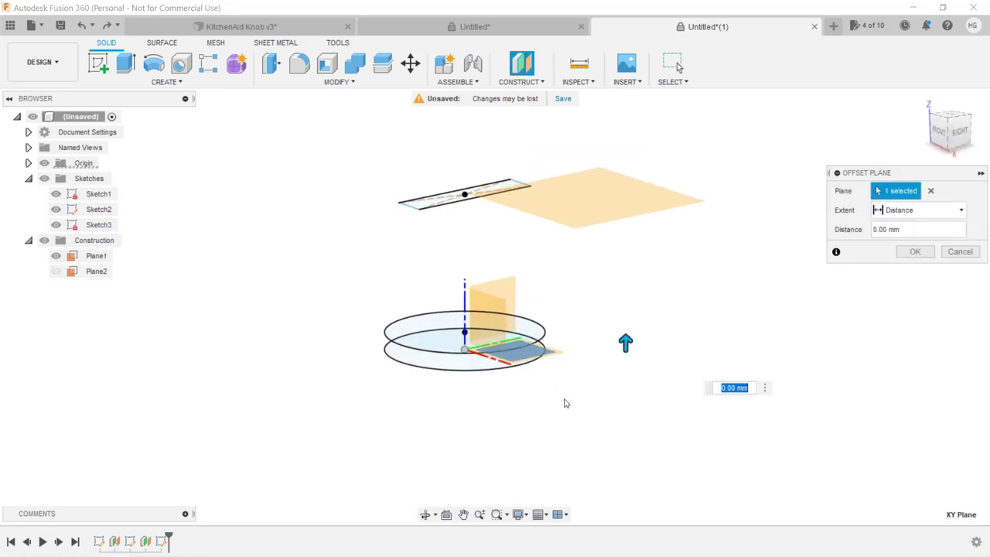
middle_click_drag(564, 400, 611, 401, "shift")
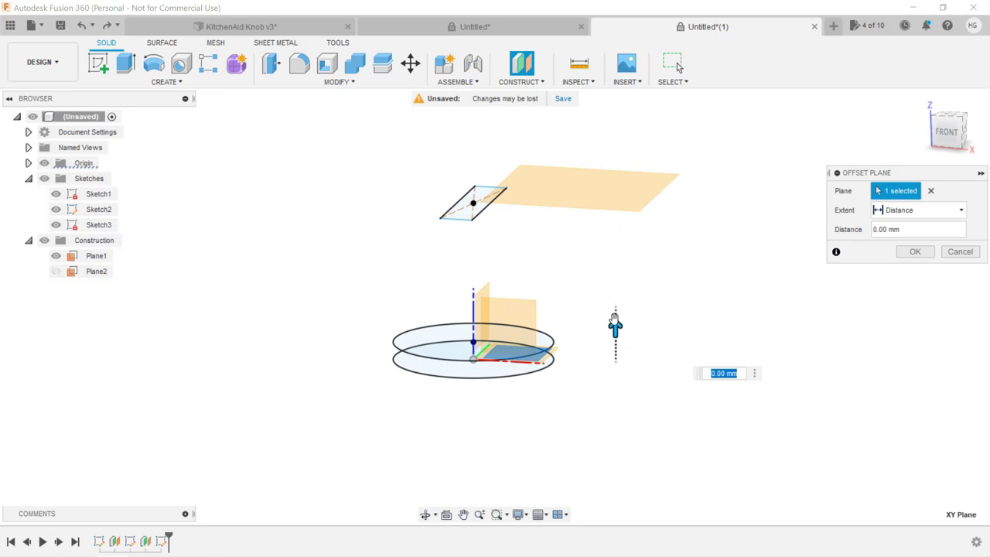
left_click_drag(615, 325, 612, 297)
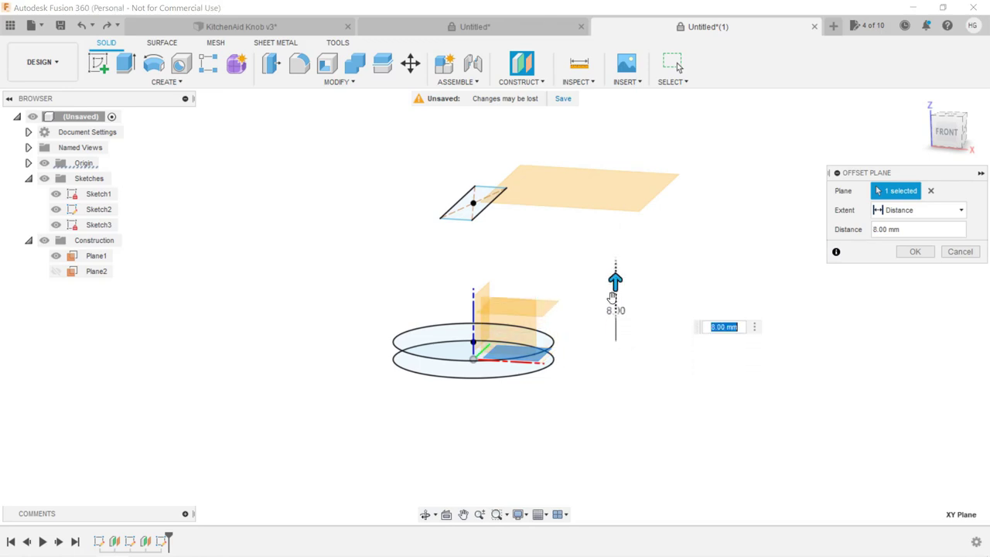
key("Return")
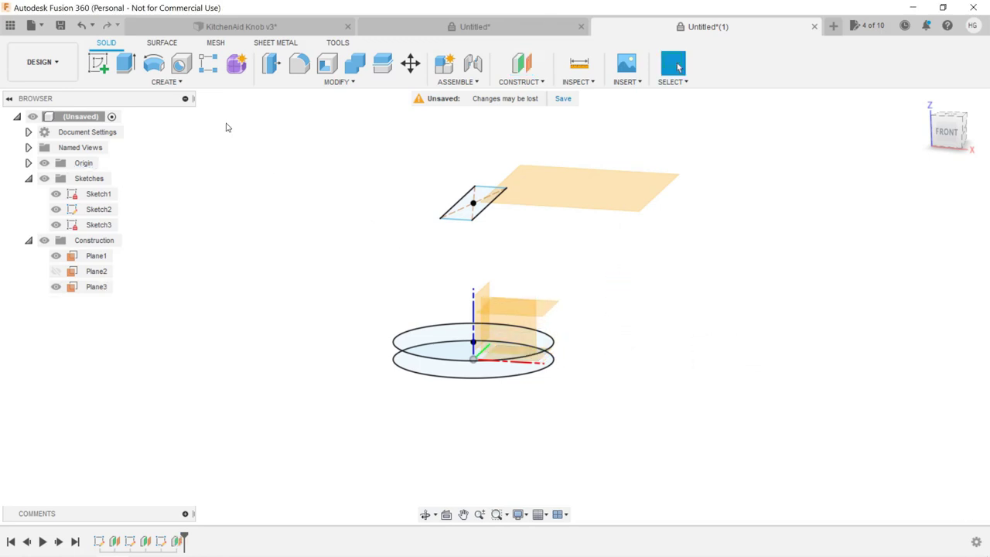
On Plane3, sketch a 10 × 24 mm centre rectangle at the origin and finish the sketch
left_click(99, 66)
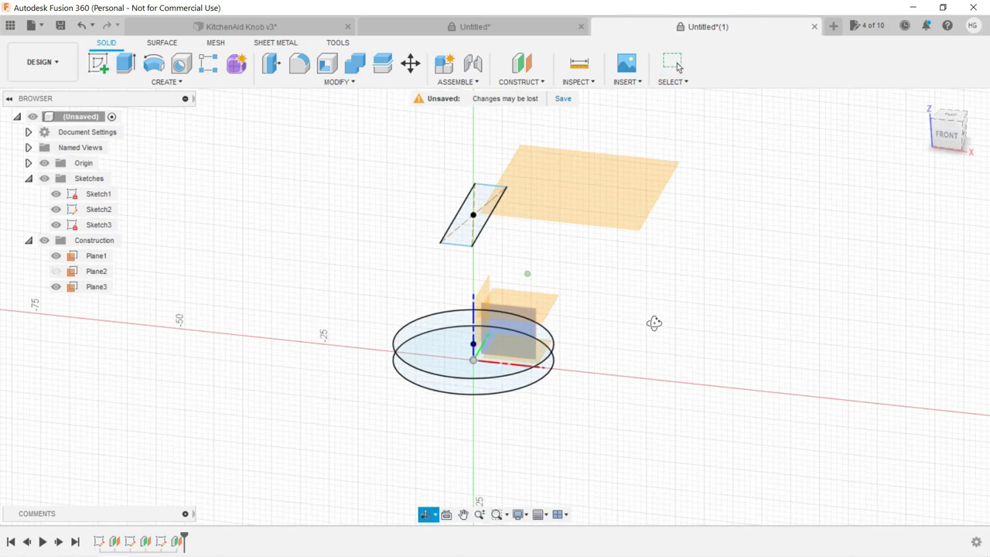
left_click(550, 300)
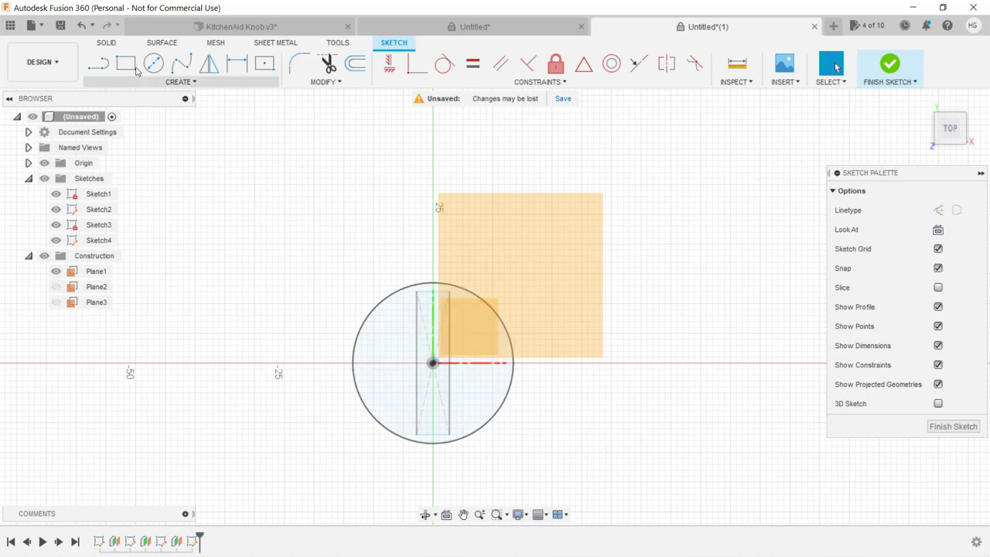
left_click(180, 81)
mouse_move(167, 108)
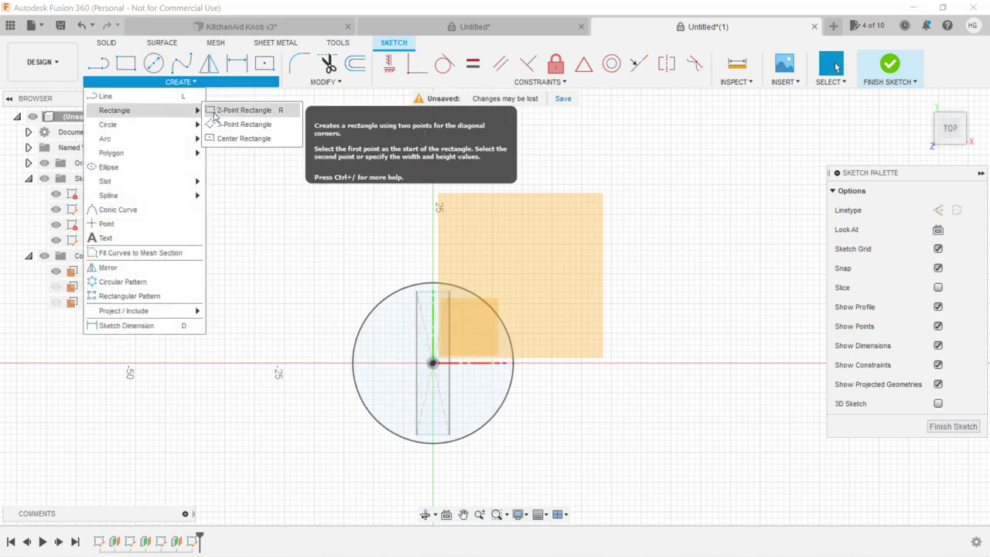
left_click(246, 138)
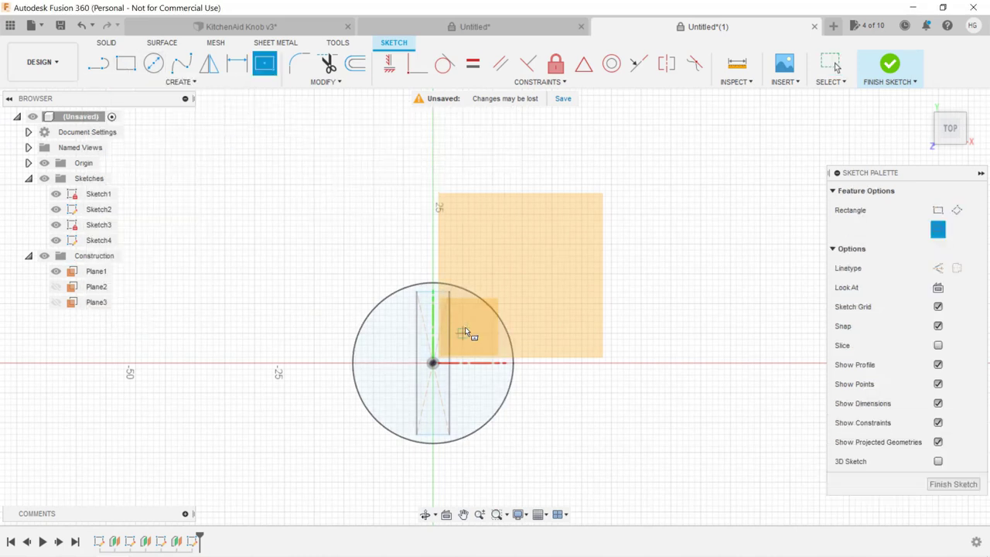
left_click(433, 363)
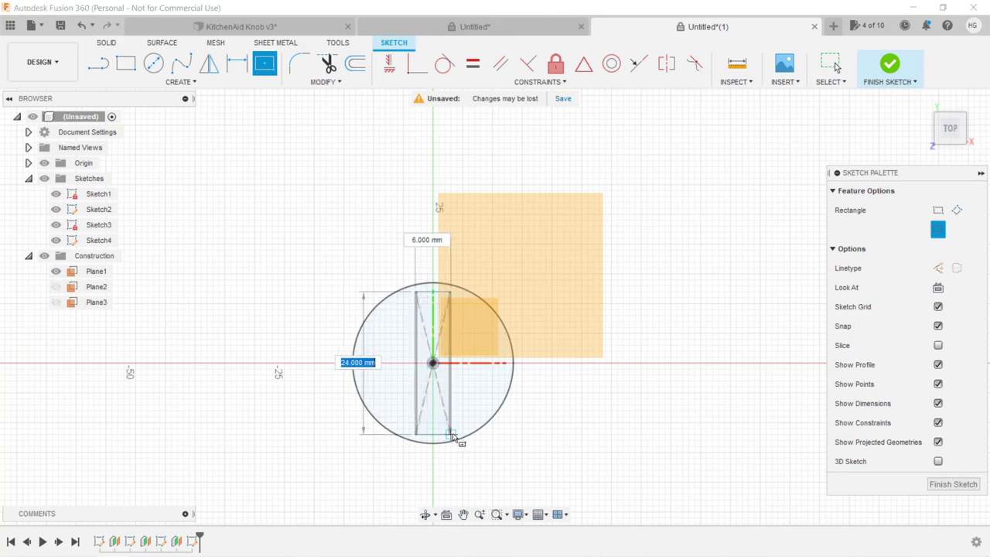
type("24")
key("Tab")
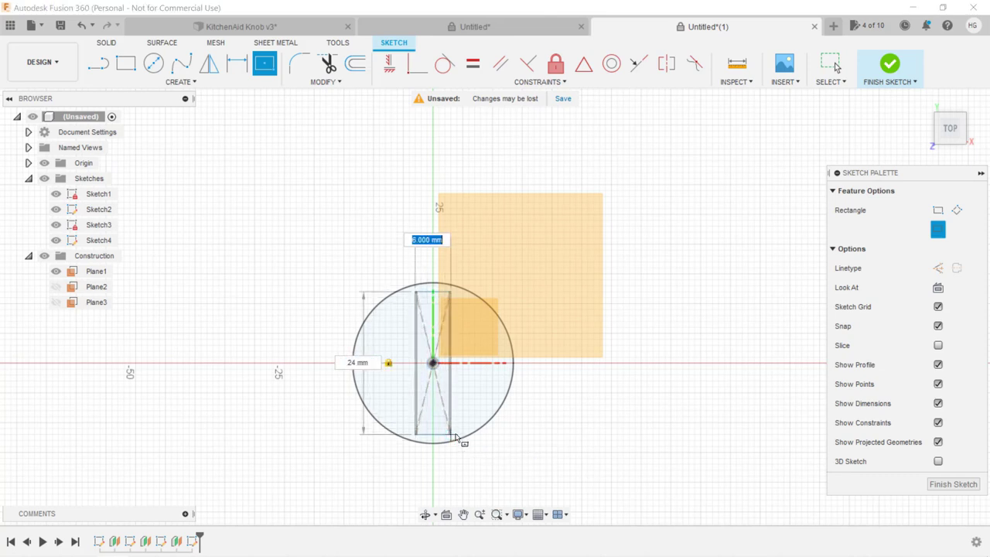
key("Tab")
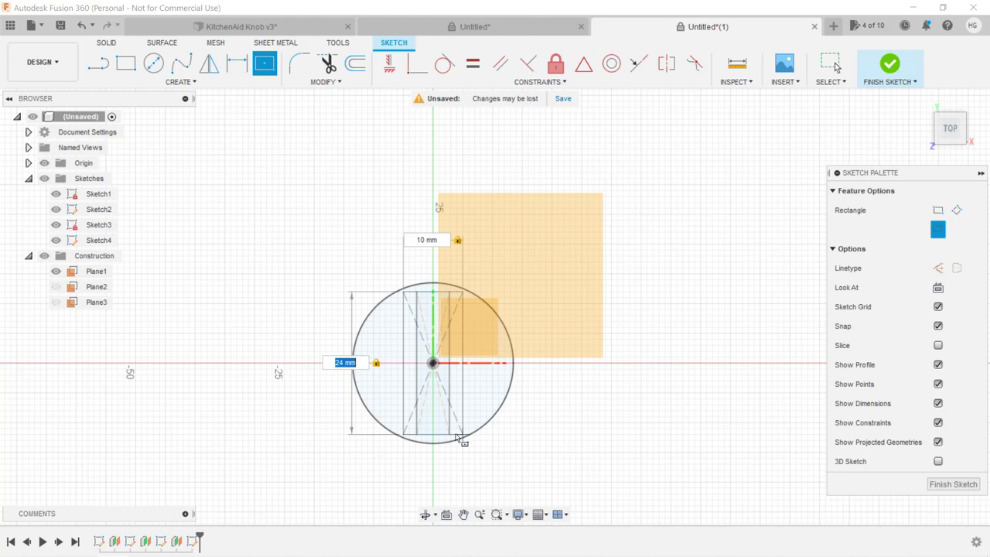
key("Return")
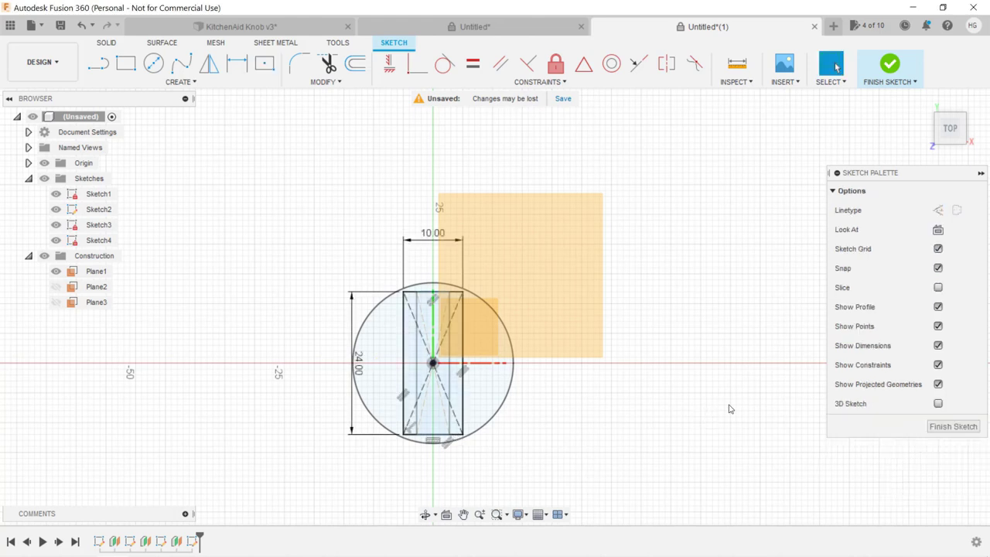
left_click(888, 65)
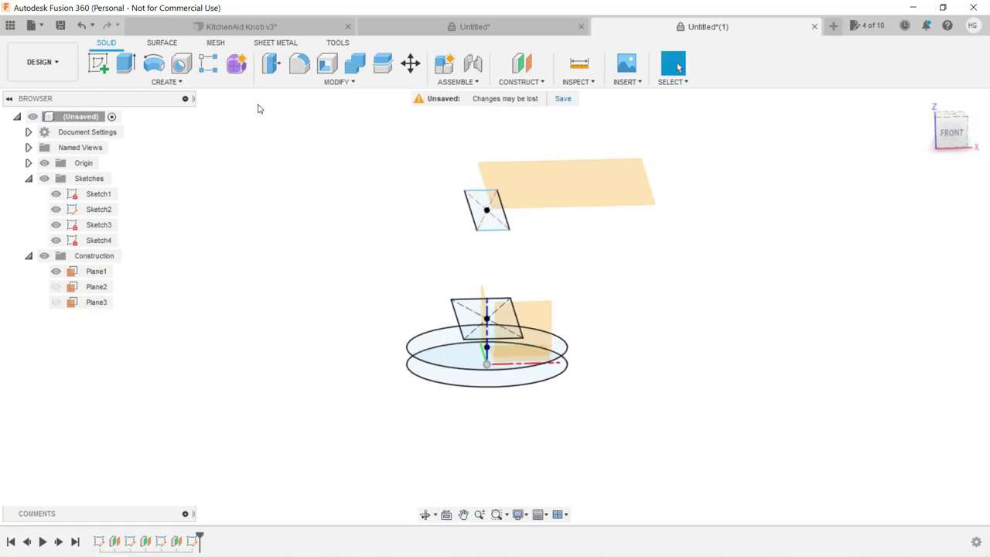
Start a loft with the top rectangle, middle rectangle, inner and outer base circles as profiles
left_click(166, 82)
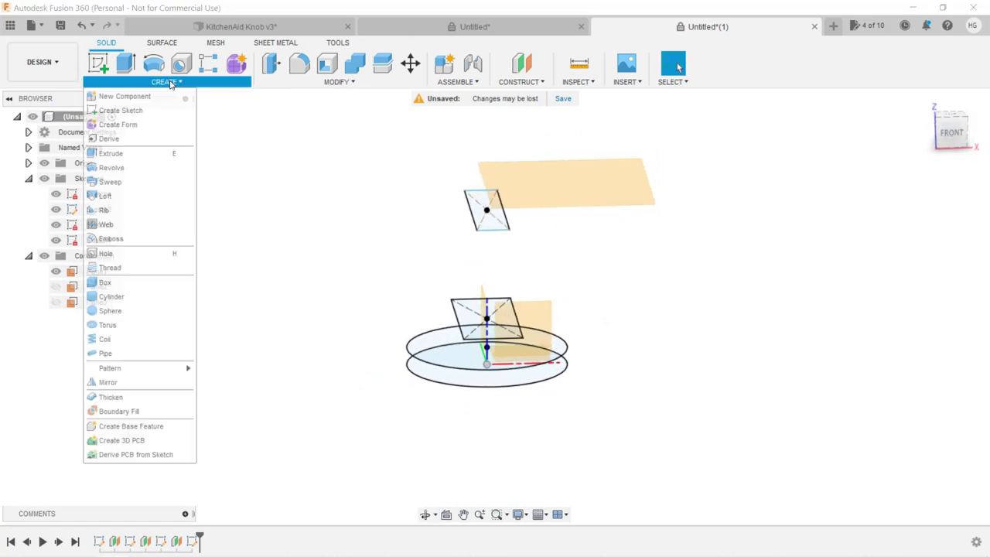
left_click(144, 196)
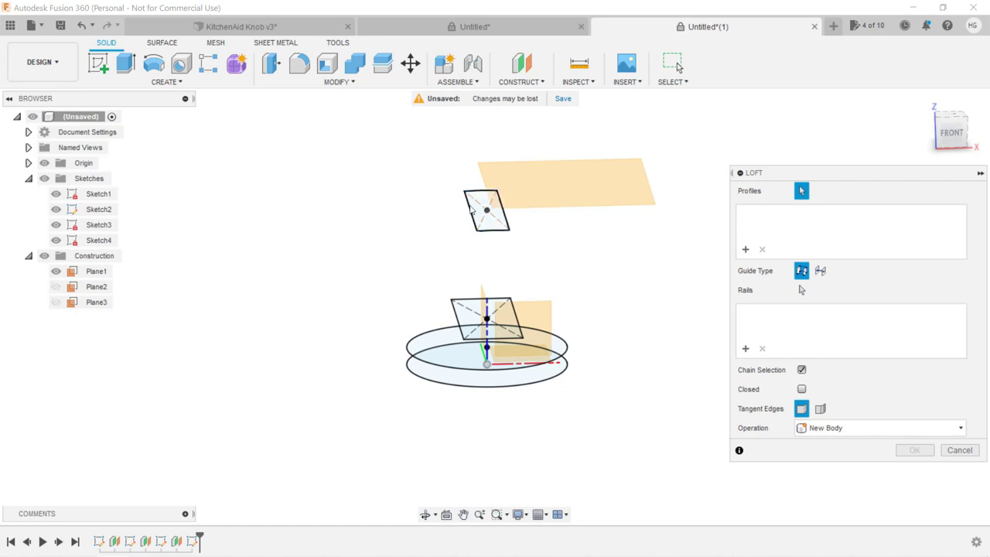
left_click(480, 220)
left_click(472, 322)
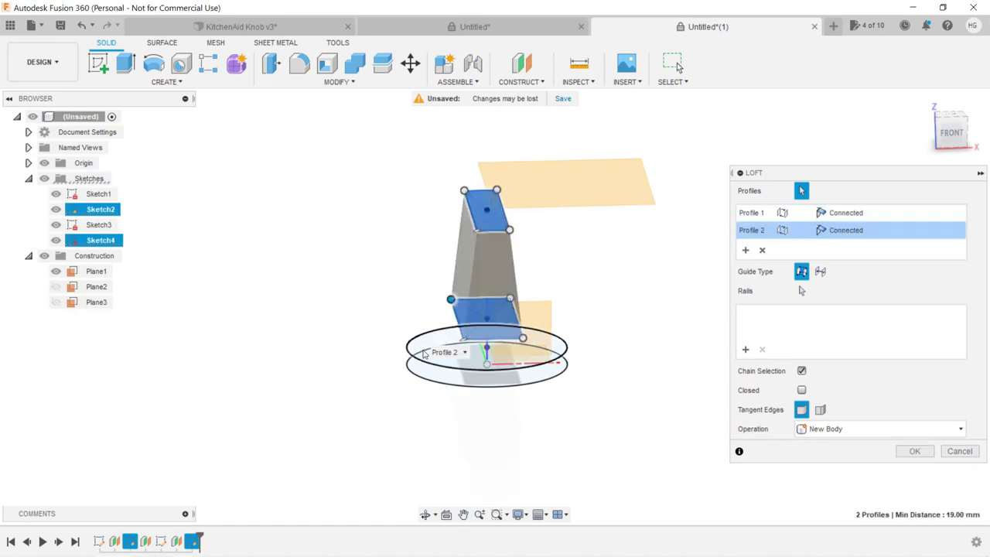
left_click(419, 368)
left_click(417, 379)
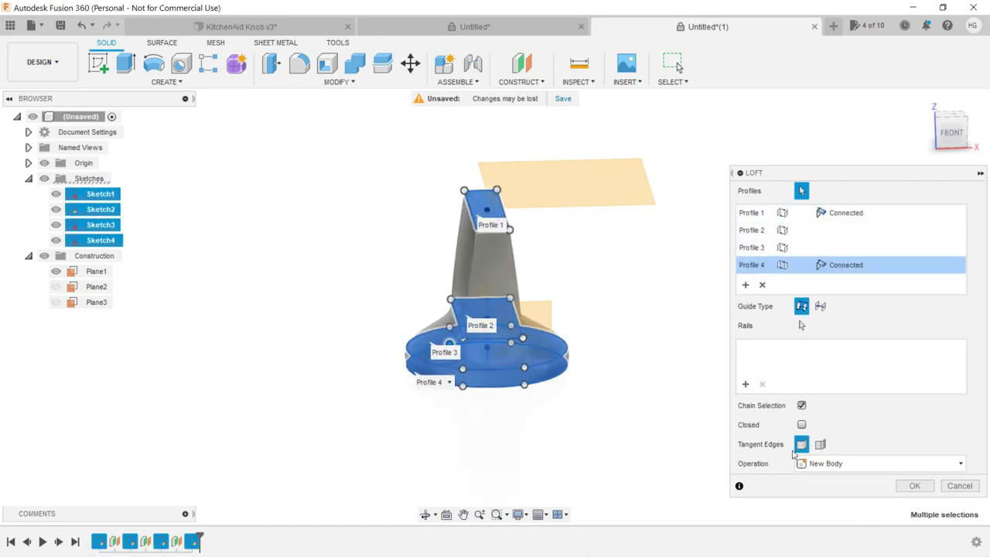
Create the four-profile loft, inspect the hole in its side, and undo it with Ctrl+Z
left_click(915, 486)
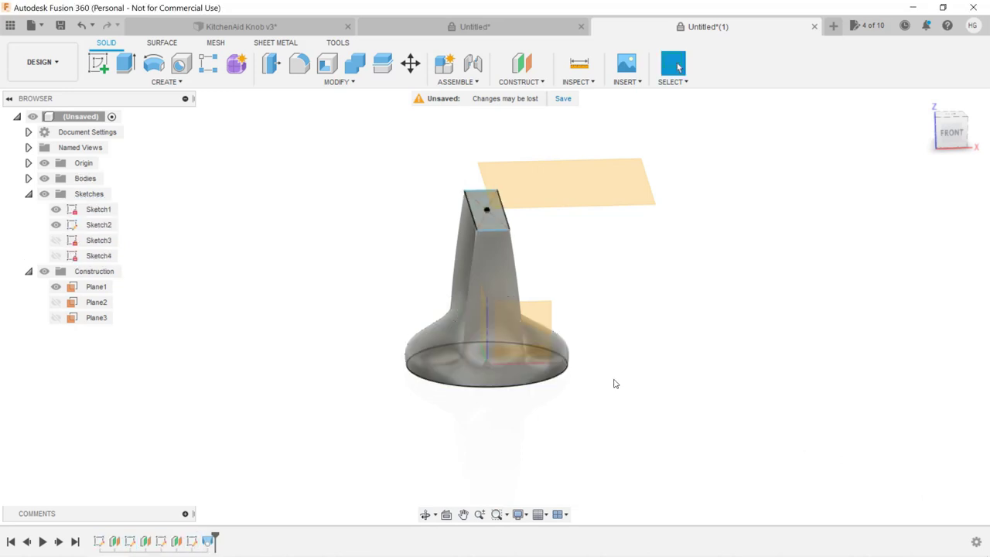
middle_click_drag(604, 395, 662, 390, "shift")
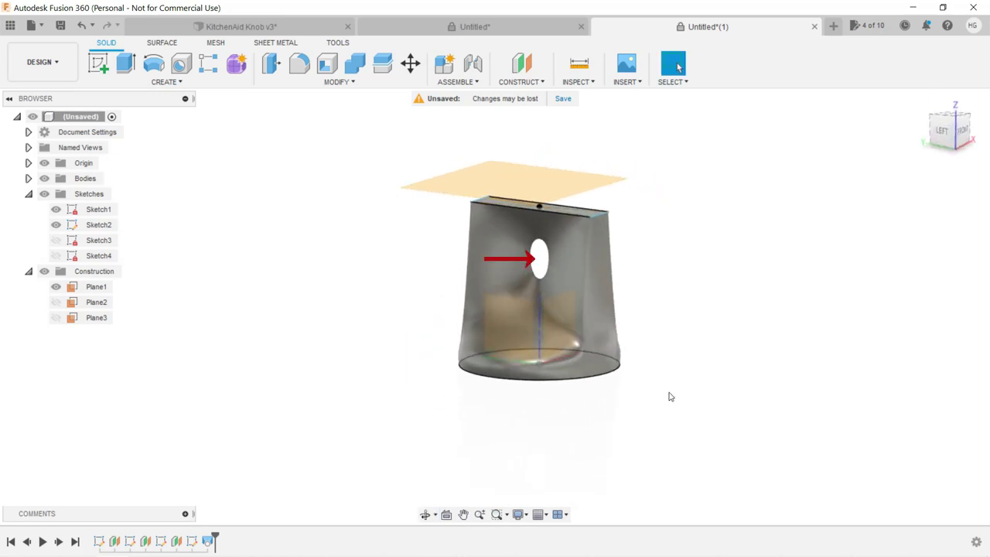
key("ctrl+z")
middle_click_drag(671, 396, 466, 416, "shift")
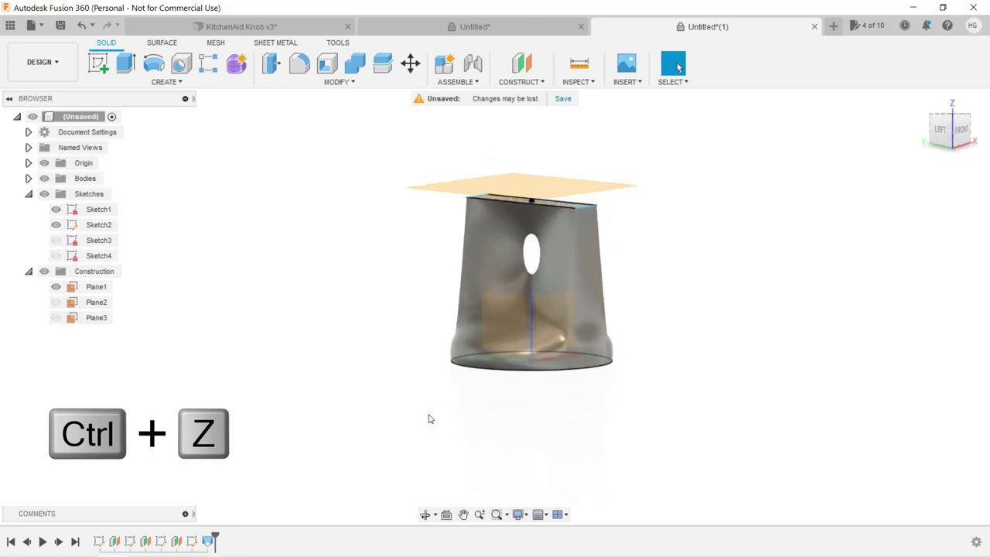
key("ctrl+z")
Loft a body between the top rectangle and the middle rectangle
left_click(164, 81)
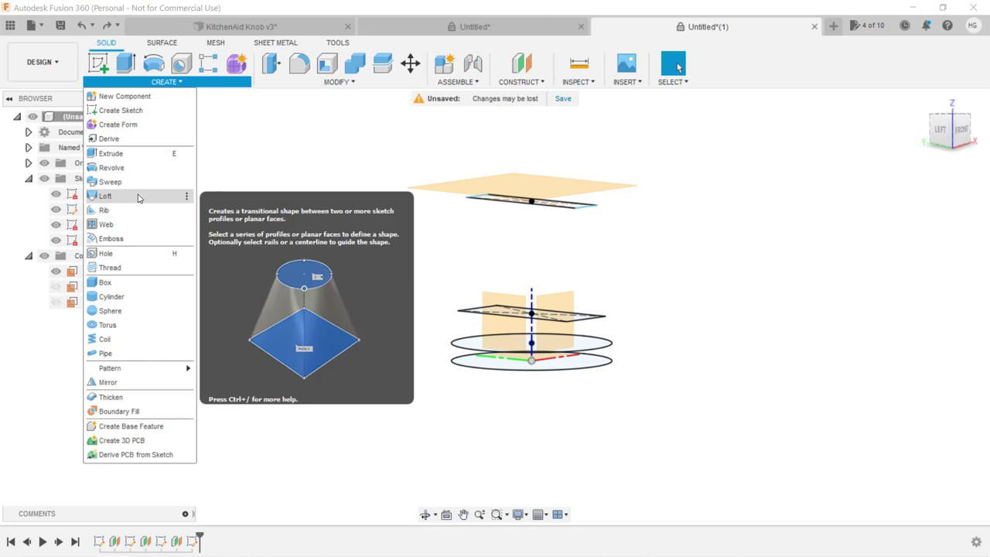
left_click(105, 195)
left_click(532, 252)
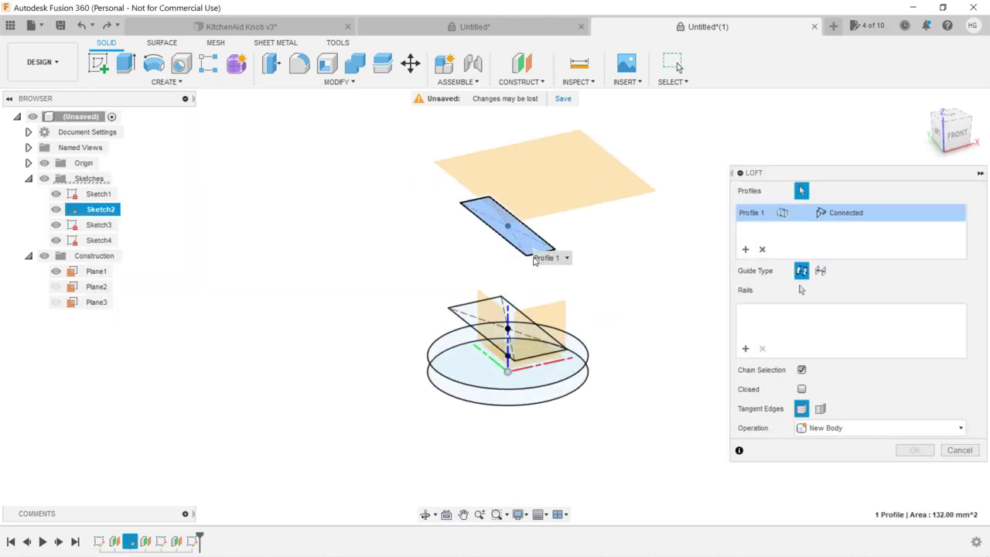
left_click(496, 308)
middle_click_drag(607, 320, 625, 294, "shift")
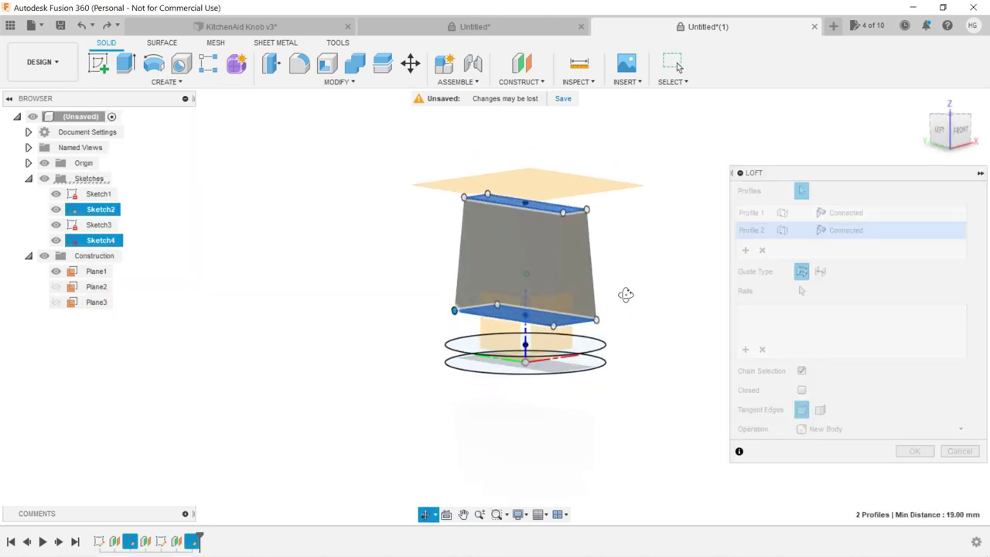
left_click(906, 453)
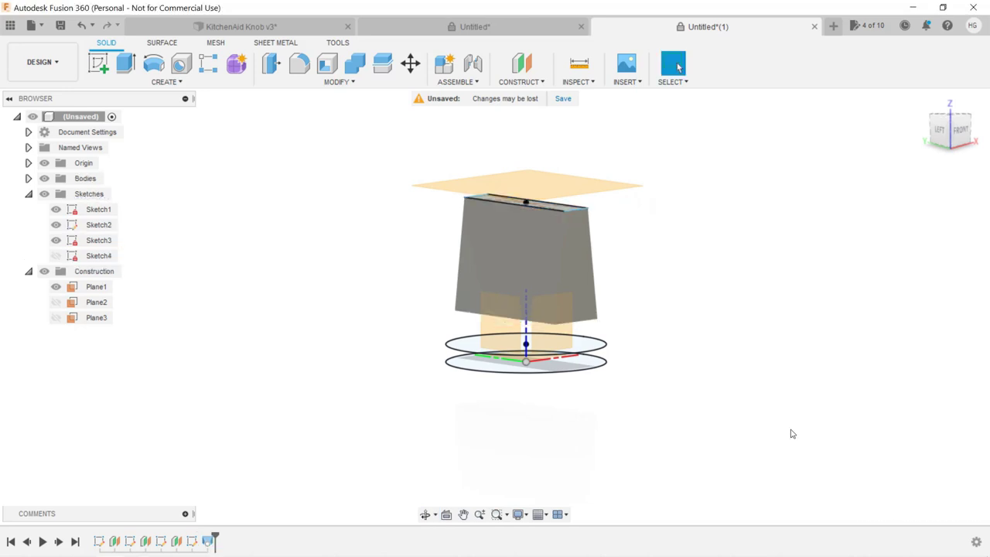
Set up a Join loft from the lower circle through the upper circle to the box's bottom face
left_click(162, 84)
left_click(143, 197)
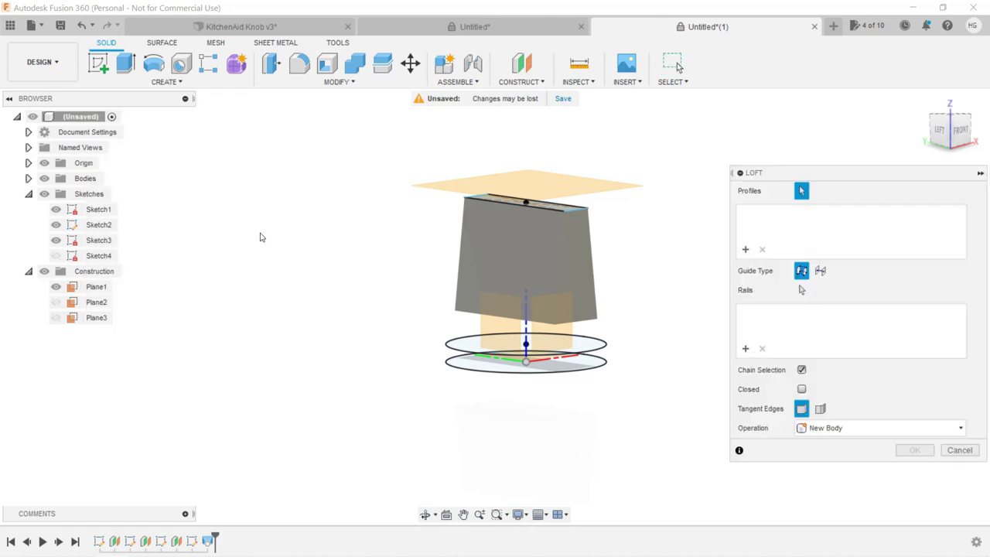
middle_click_drag(348, 317, 367, 316, "shift")
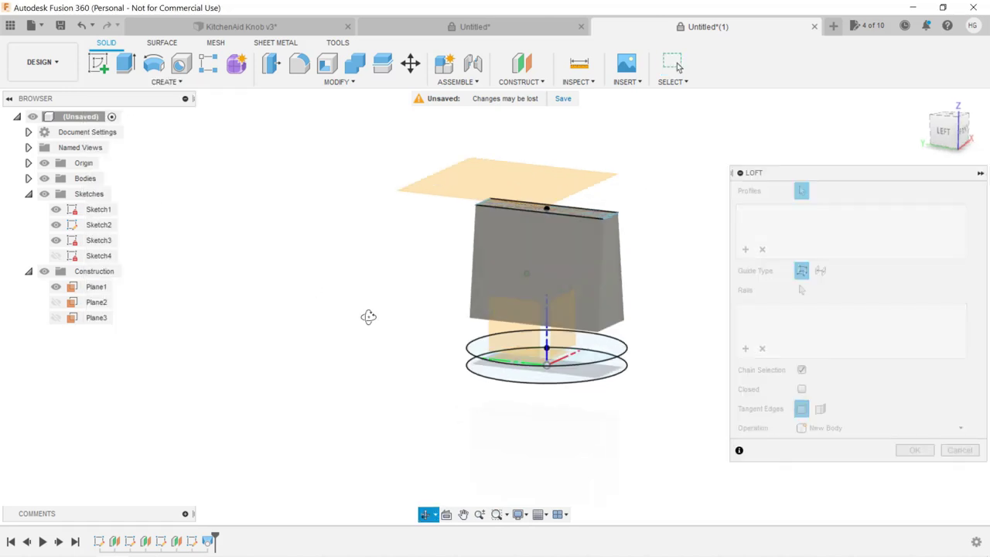
left_click(506, 378)
left_click(521, 348)
middle_click_drag(521, 349, 534, 289, "shift")
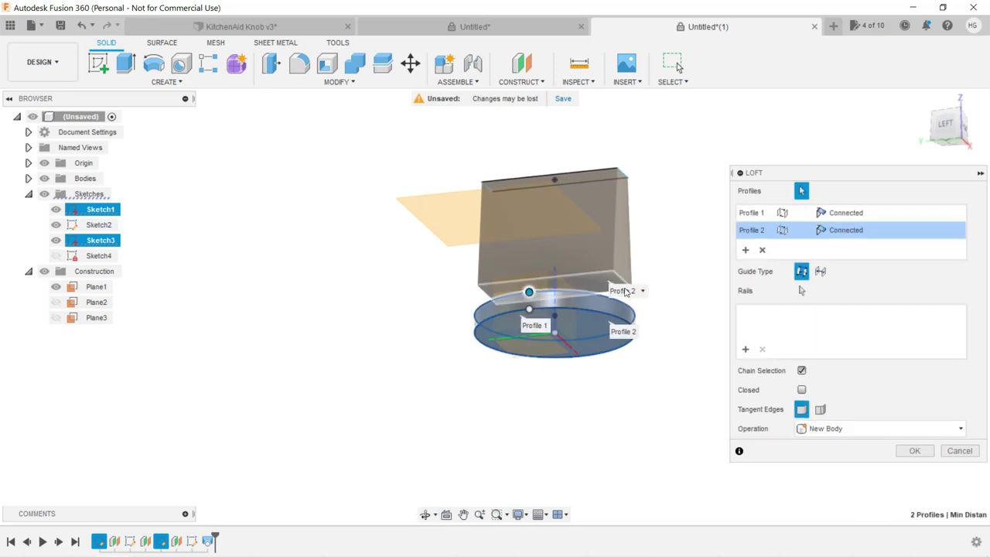
left_click(626, 292)
middle_click_drag(643, 271, 586, 284, "shift")
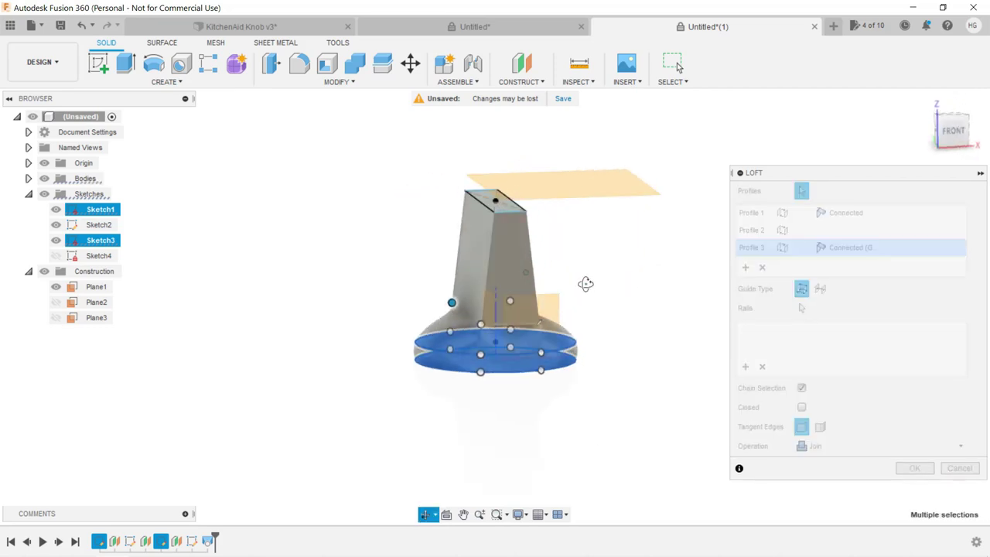
Commit the Join loft, then hide Sketches, Construction and Origin so only the knob shows
left_click(914, 468)
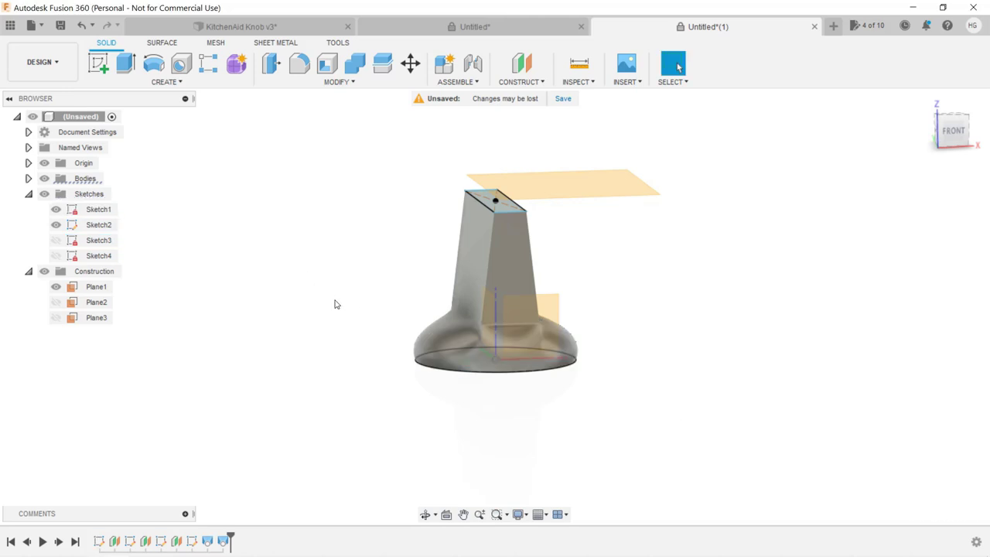
middle_click_drag(335, 304, 352, 321, "shift")
left_click(44, 193)
left_click(44, 270)
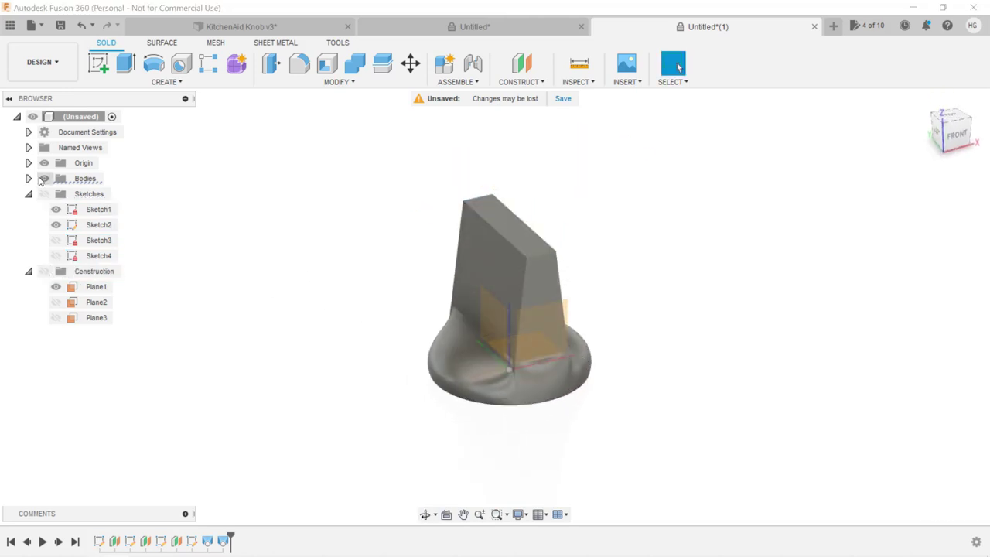
left_click(44, 162)
mouse_move(298, 296)
middle_mouse_down("shift")
mouse_move(241, 263)
mouse_move(298, 299)
middle_mouse_up("shift")
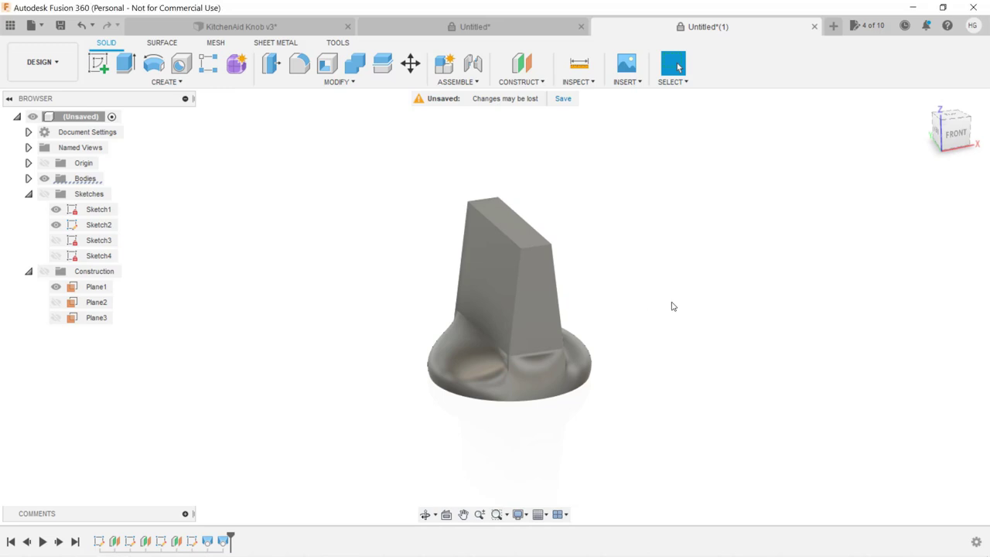
Fillet the seven upper grip edges of the knob with a 1 mm radius
key("f")
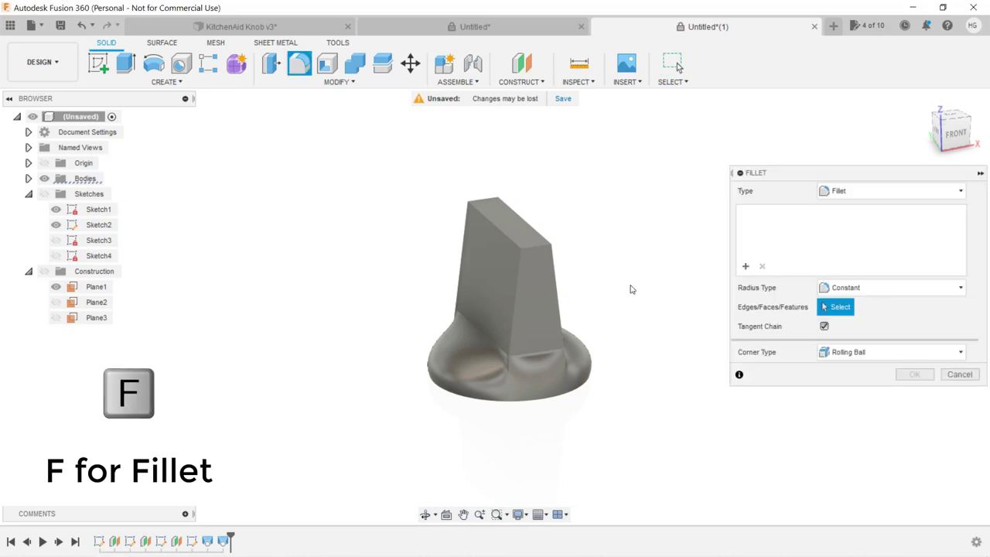
left_click(513, 298)
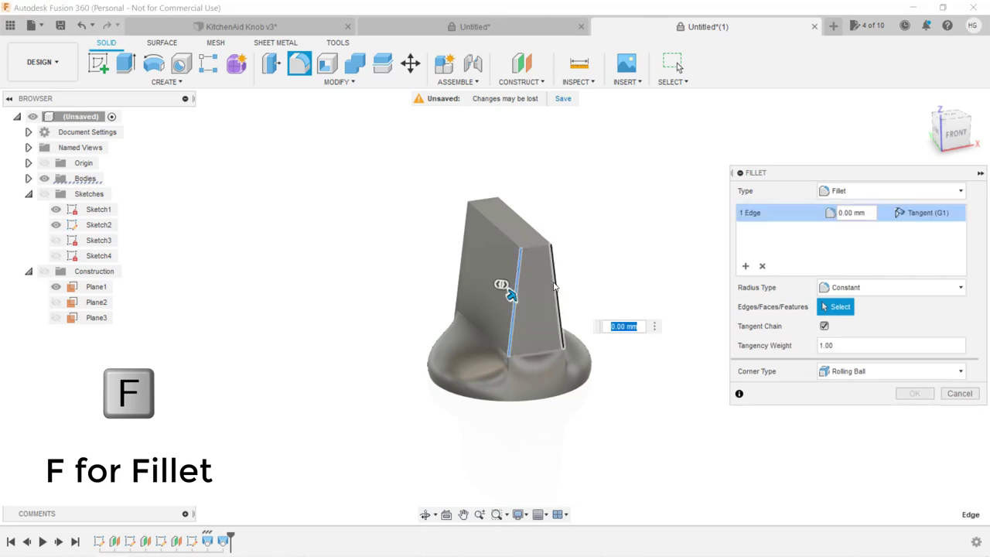
middle_click_drag(581, 249, 526, 270, "shift")
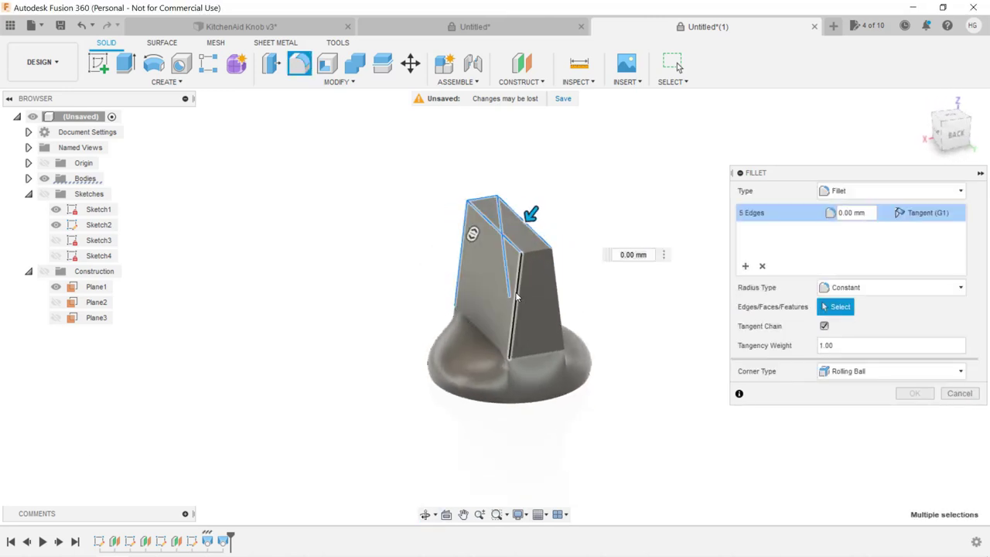
middle_click_drag(614, 276, 399, 274, "shift")
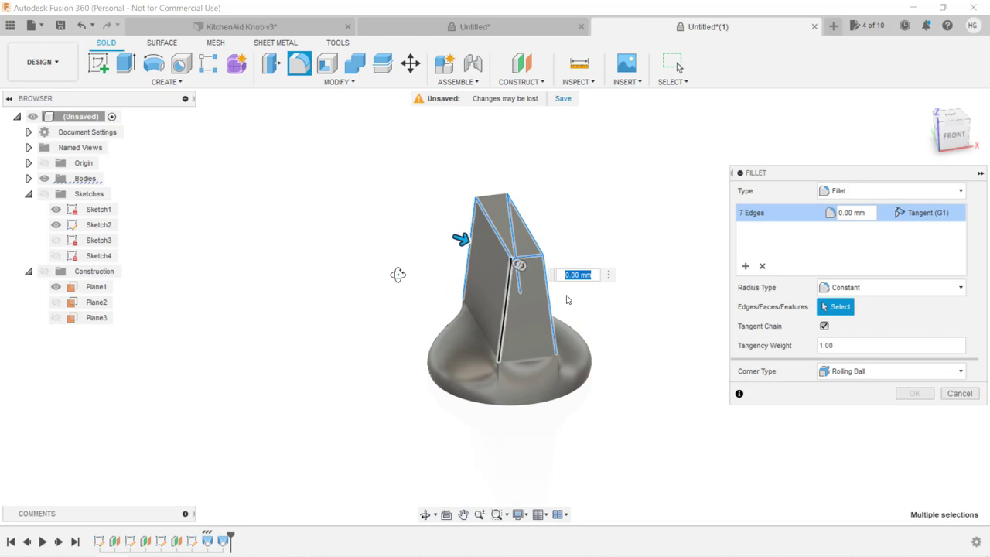
type("1")
key("Return")
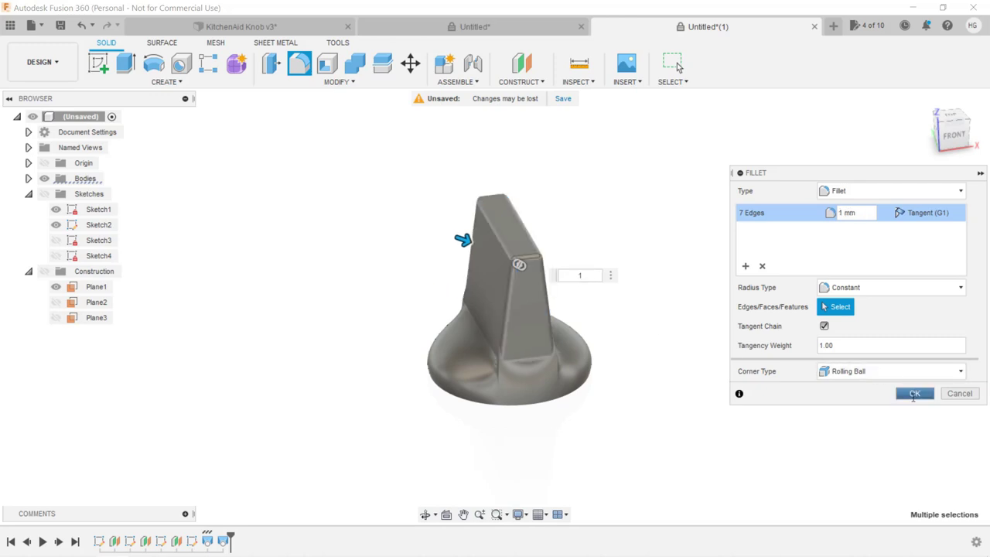
left_click(915, 394)
middle_click_drag(636, 361, 614, 263, "shift")
Switch to KitchenAid Knob v3, view its underside, and open the shaft hole cut for editing
key("ctrl+Tab")
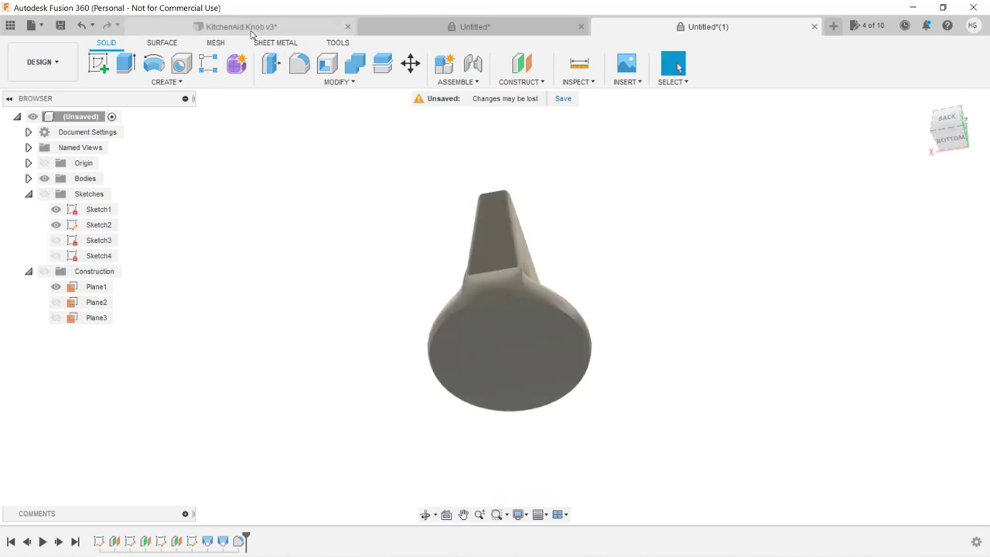
middle_click_drag(668, 363, 654, 287, "shift")
middle_click_drag(670, 334, 682, 351, "shift")
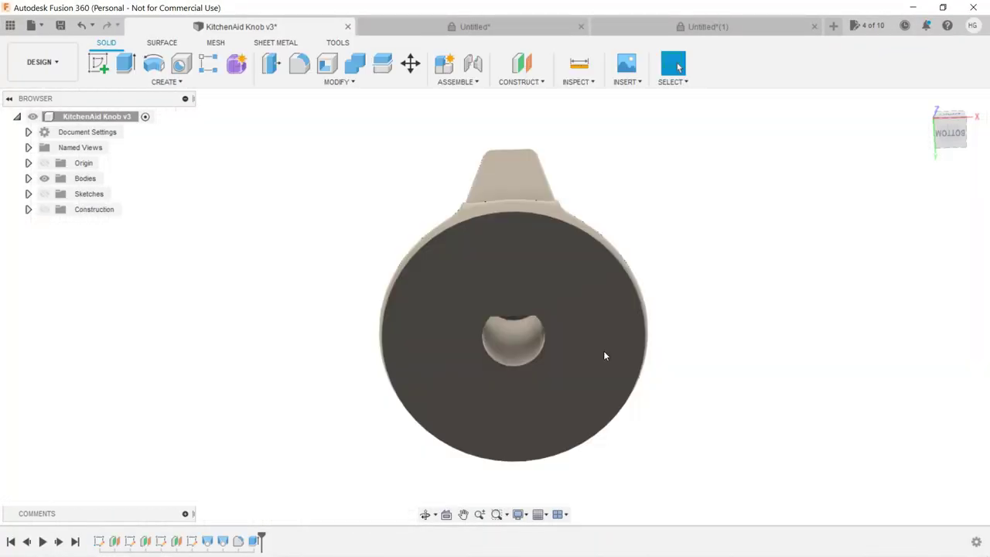
double_click(253, 541)
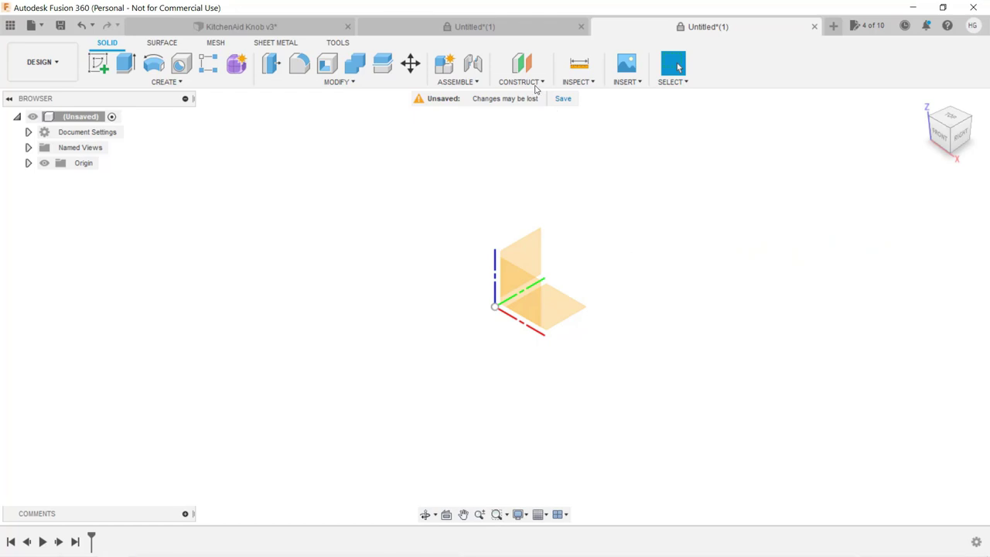
Create an offset plane 60 mm above XY and sketch a circle centred on the origin
left_click(536, 85)
left_click(535, 96)
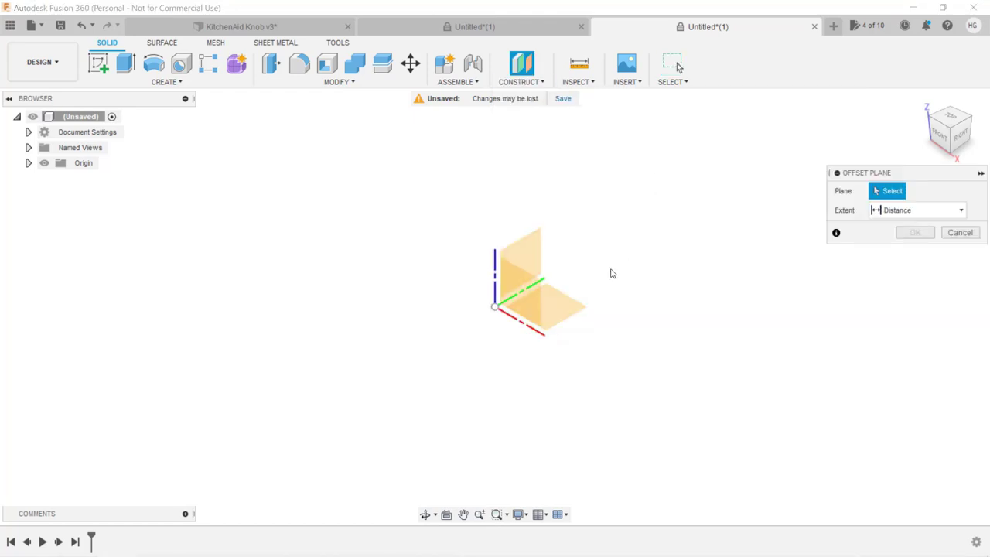
left_click(564, 309)
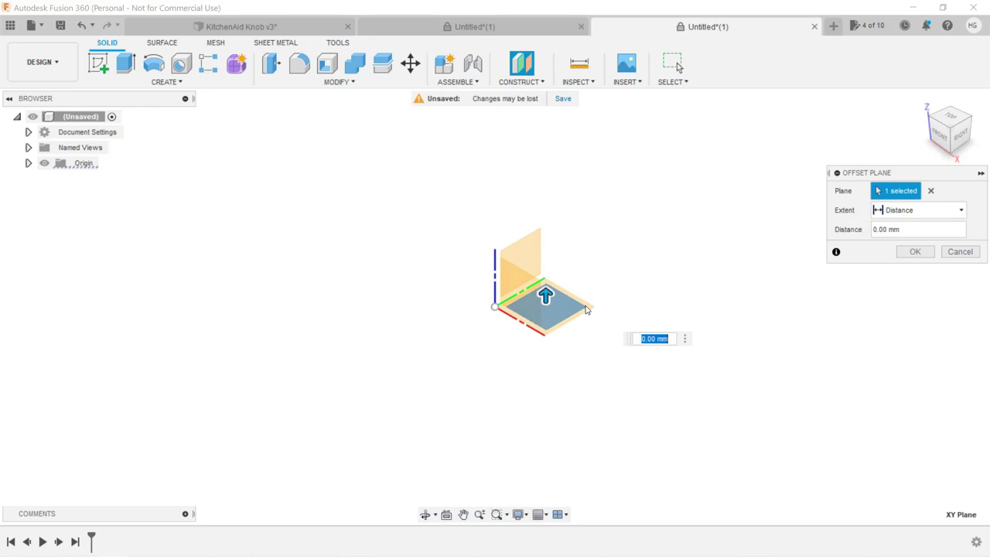
left_click_drag(546, 293, 546, 175)
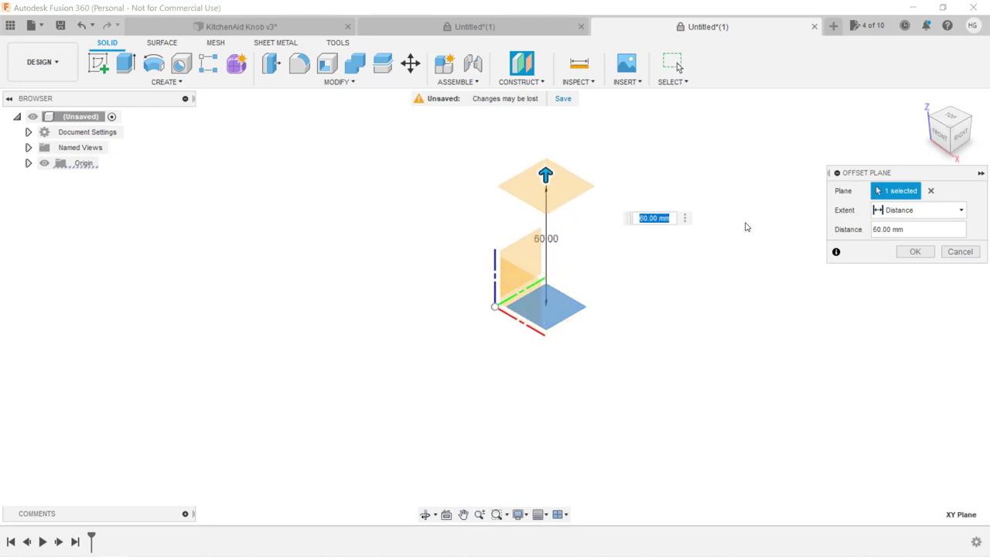
left_click(912, 252)
left_click(490, 256)
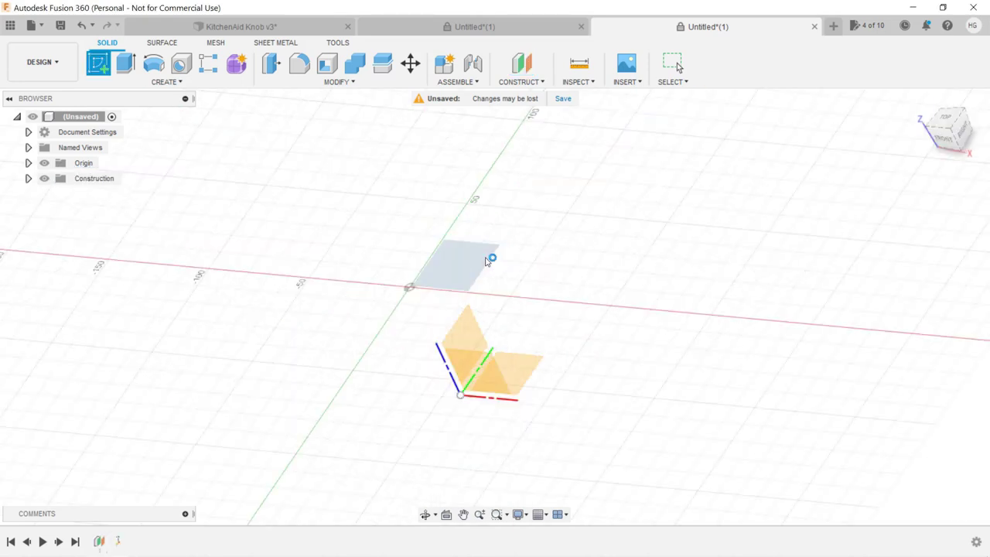
key("c")
left_click(446, 338)
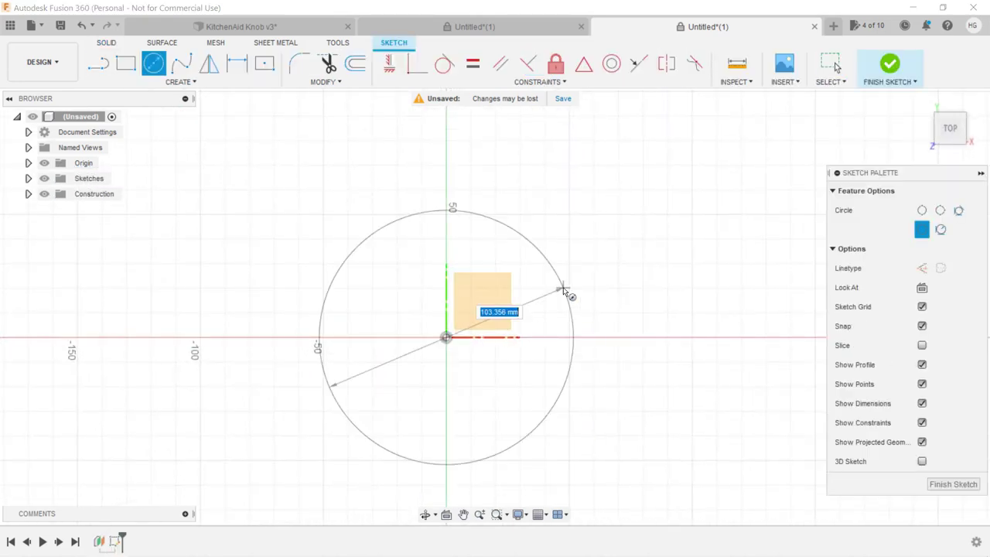
Loft through the top rectangle, middle ellipse and bottom circle
left_click(169, 83)
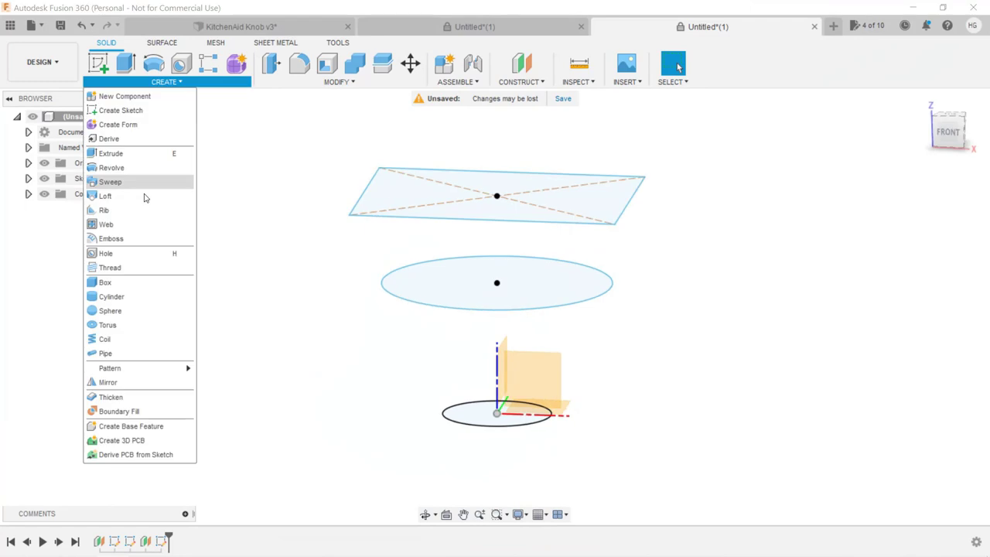
left_click(123, 193)
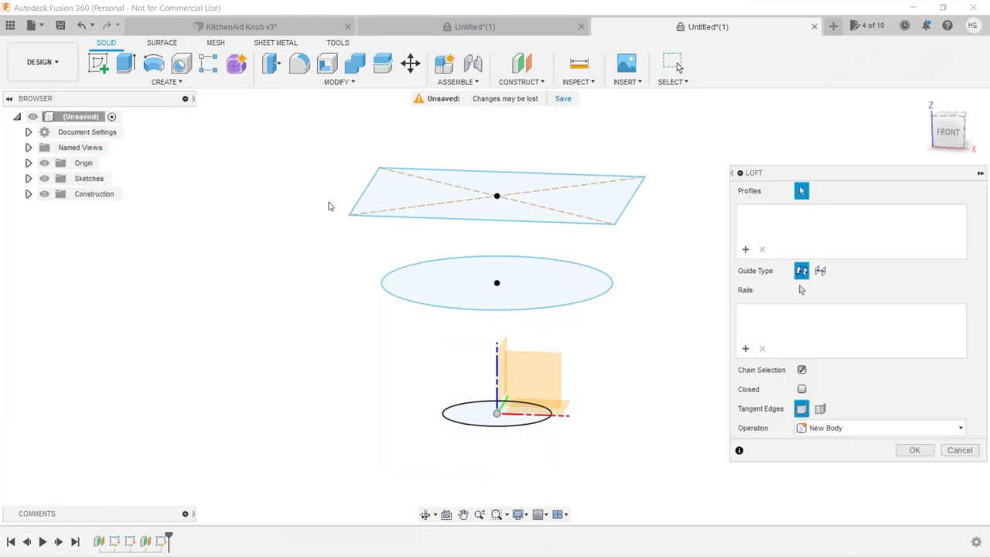
left_click(415, 205)
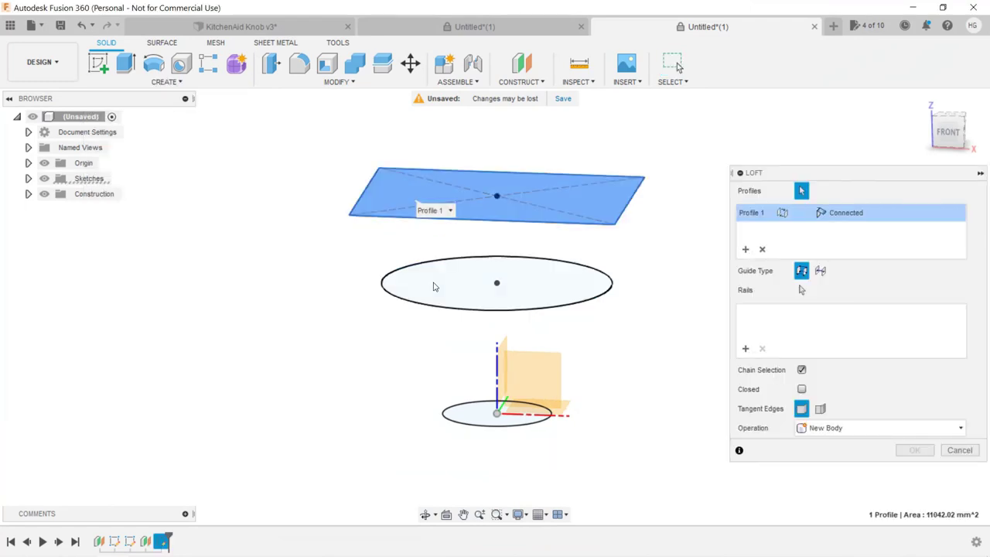
left_click(433, 286)
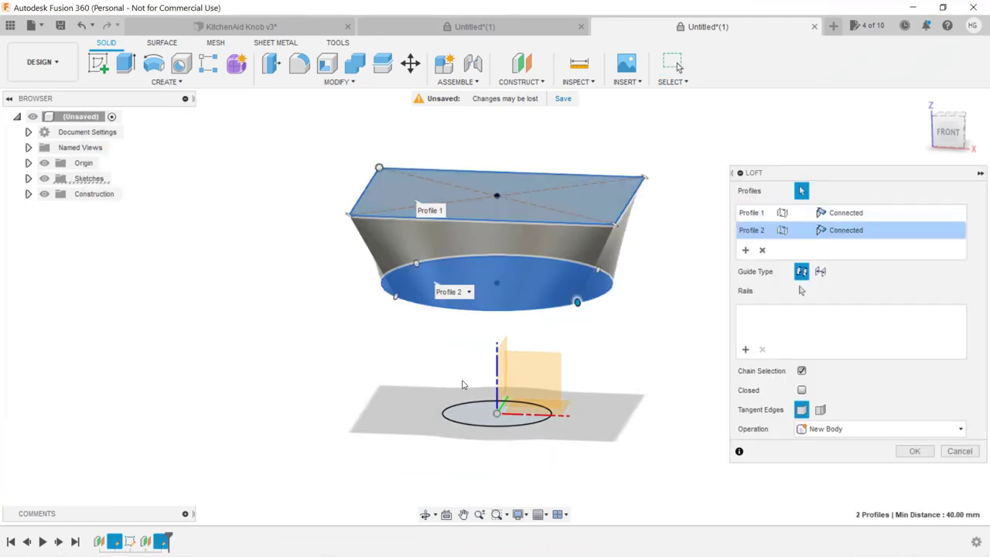
left_click(468, 420)
key("Return")
middle_click_drag(368, 450, 318, 347, "shift")
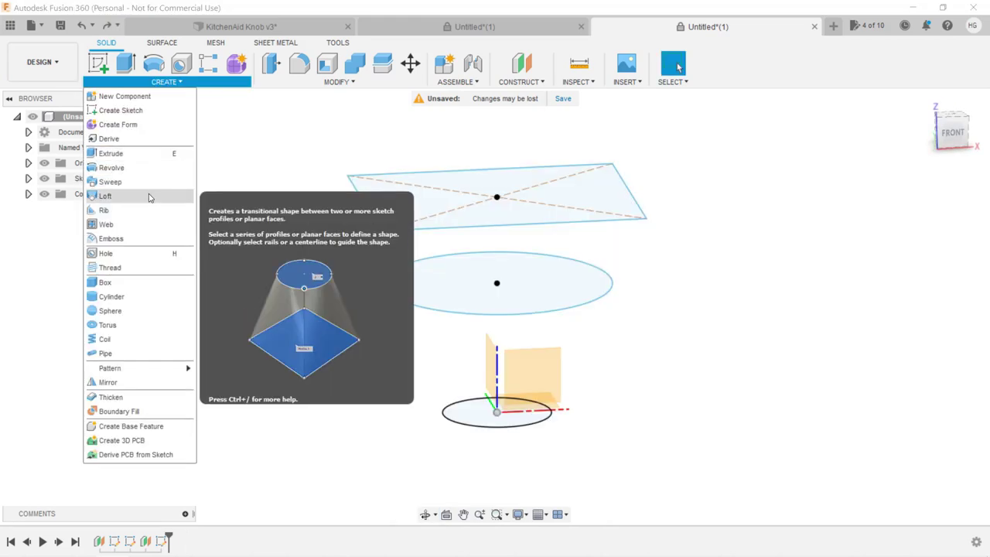
Loft a new body directly from the bottom circle to the top rectangle
left_click(128, 194)
left_click(460, 410)
left_click(429, 205)
key("Return")
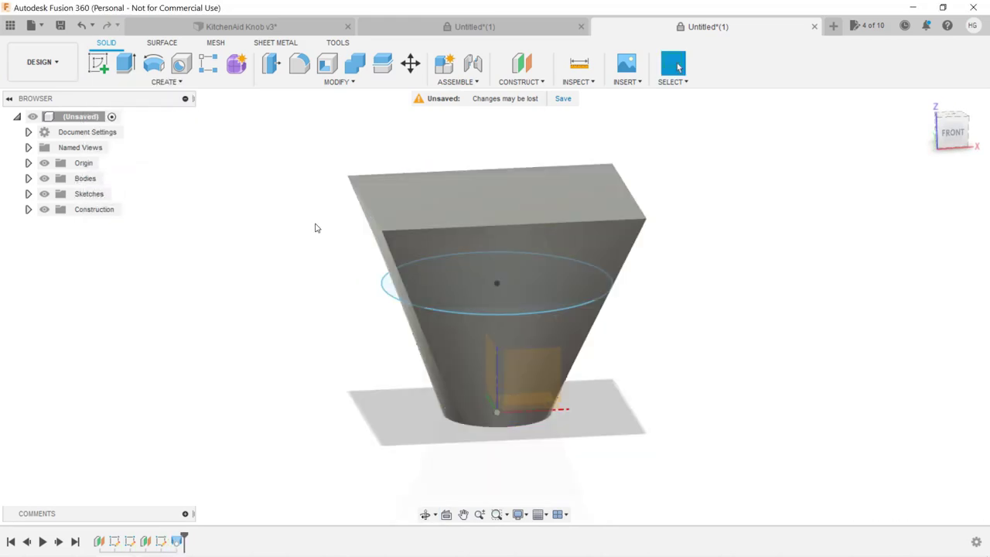
middle_click_drag(317, 225, 354, 294, "shift")
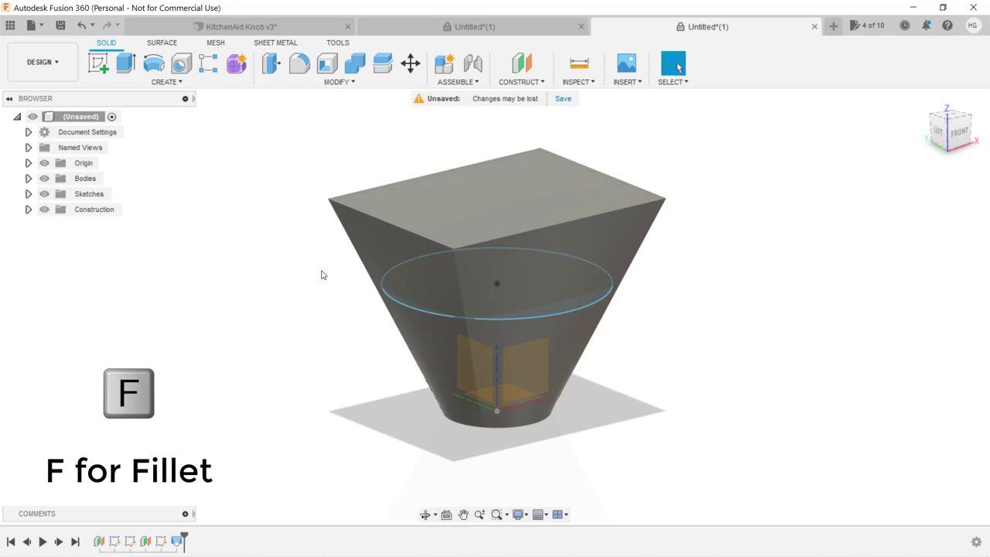
Fillet the top face edges of the lofted body
key("f")
left_click(534, 222)
middle_click_drag(534, 221, 485, 303, "shift")
key("Return")
scroll(580, 283, "up", 5)
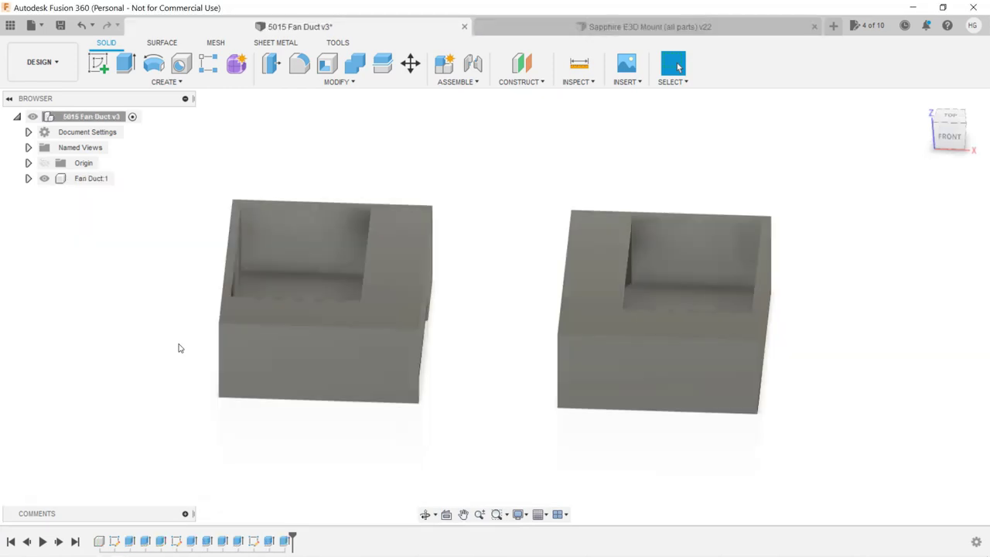
mouse_move(178, 347)
middle_mouse_down("shift")
mouse_move(162, 295)
mouse_move(131, 258)
mouse_move(146, 232)
mouse_move(172, 256)
middle_mouse_up("shift")
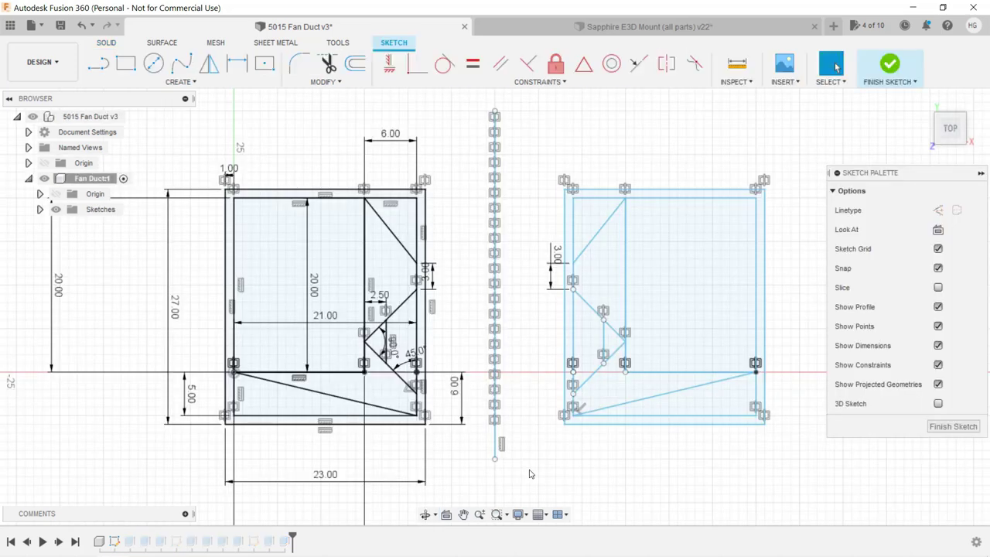
Bring the fan duct sketch into view, then orbit the assembly to a straight back view
scroll(540, 464, "down", 2)
middle_click_drag(541, 459, 557, 363)
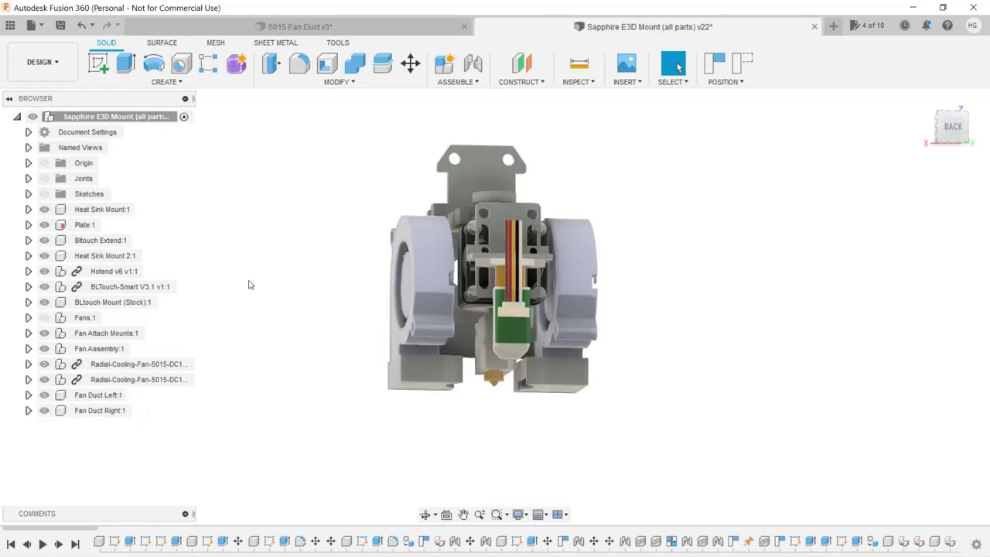
middle_click_drag(248, 285, 229, 228, "shift")
left_click_drag(238, 244, 238, 286)
key("Escape")
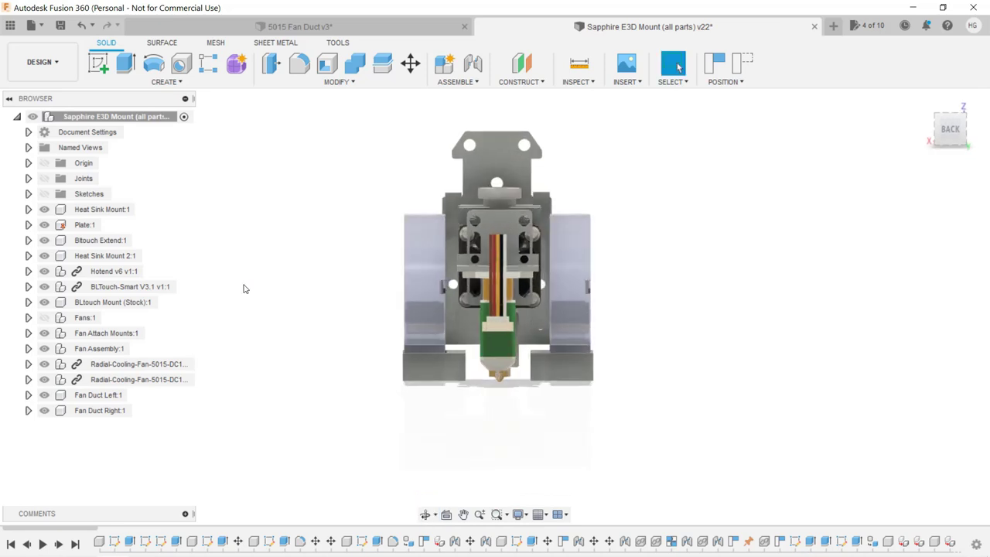